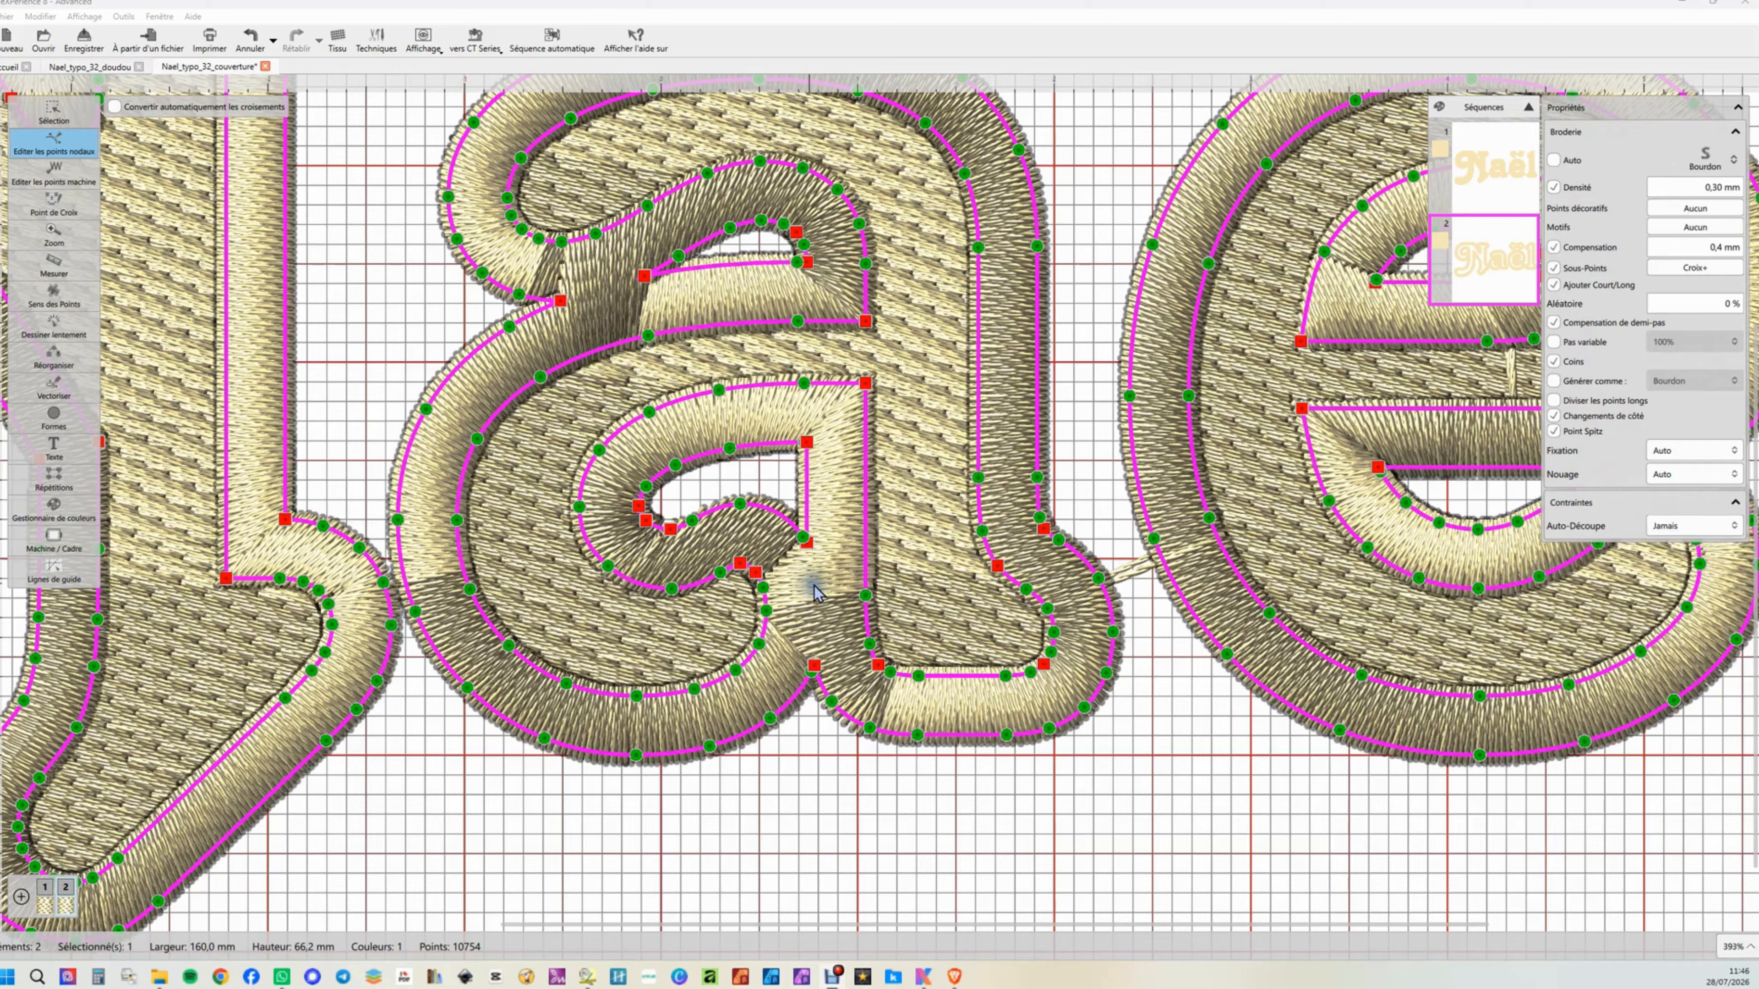
- Split the satin border contour of the letter a at the counter's lower inner corner and at the notch below it
{"action": "scroll", "coordinate": [816, 569], "scroll_direction": "up", "scroll_amount": 2}
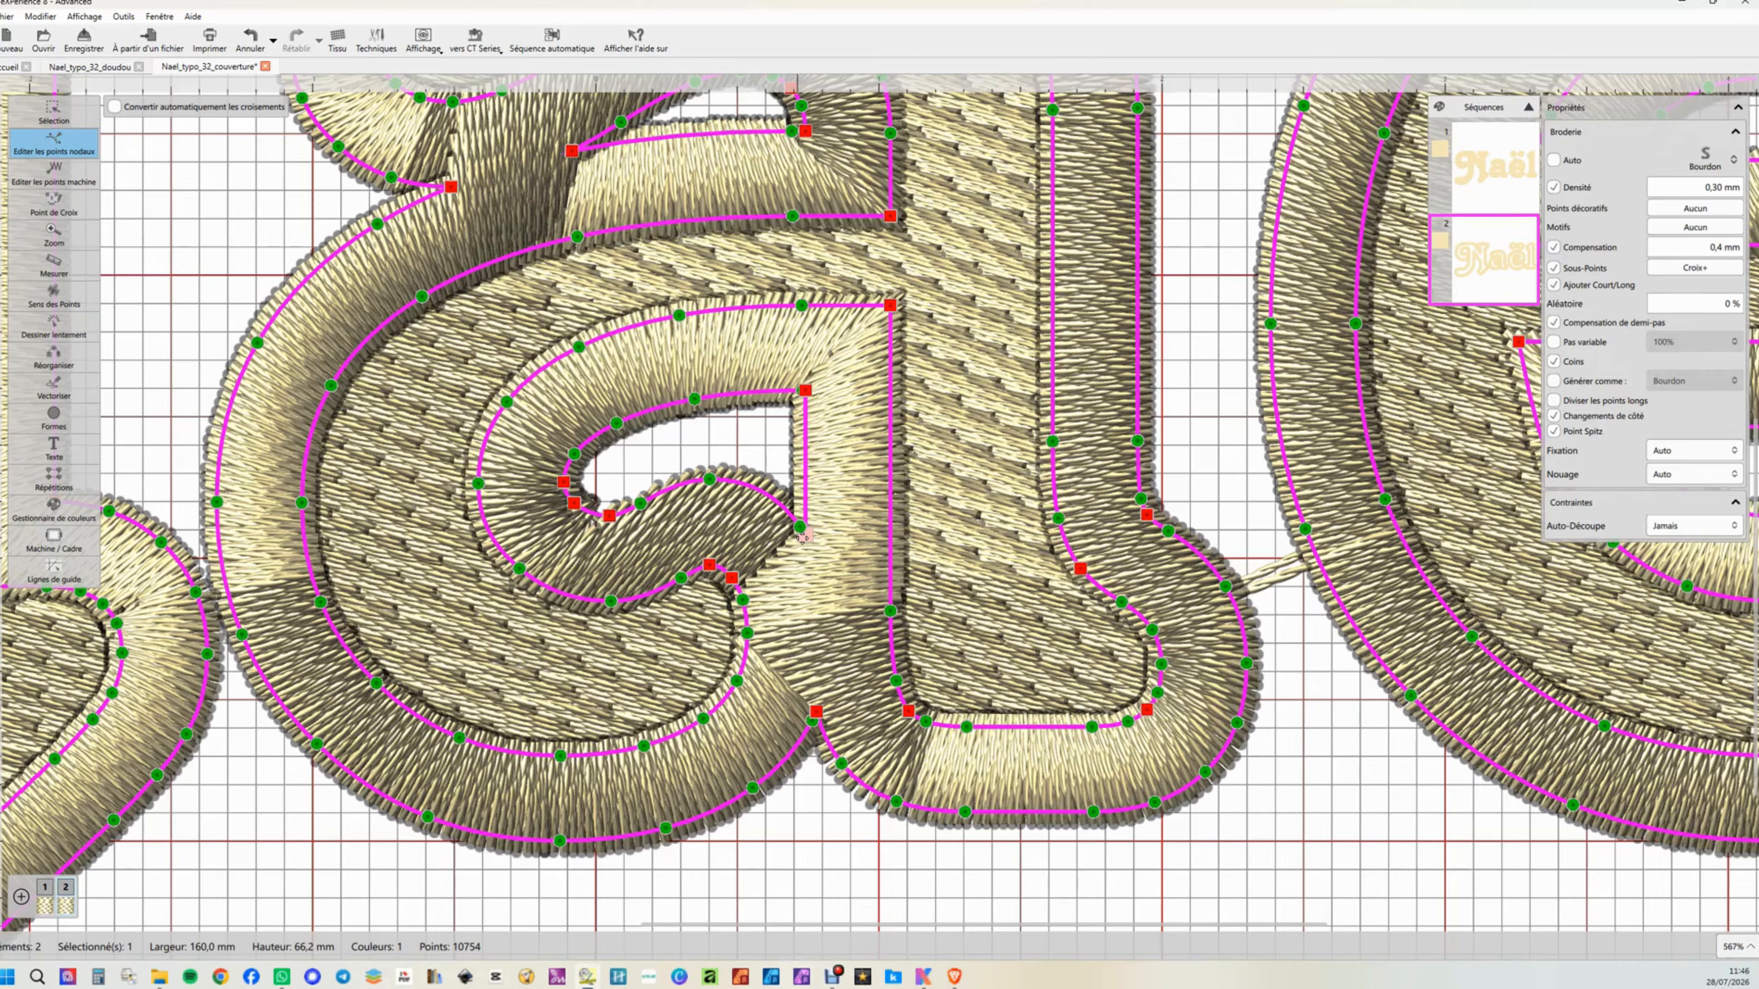
{"action": "left_click", "coordinate": [804, 535]}
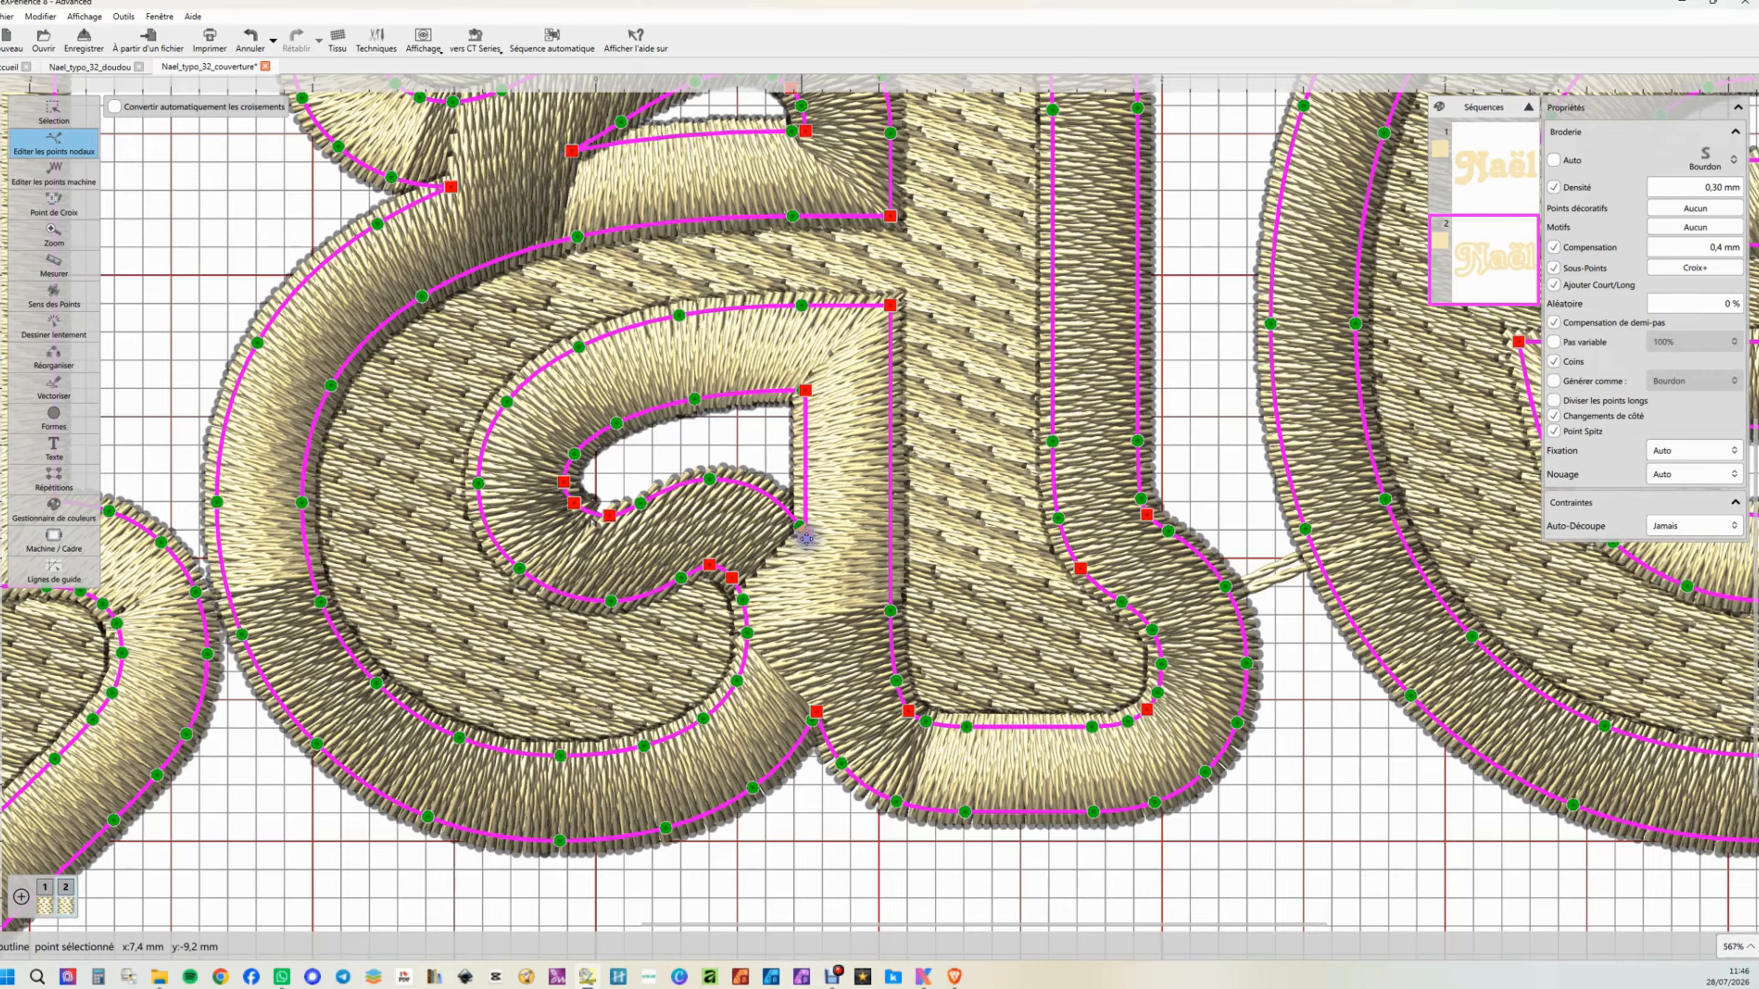
{"action": "right_click", "coordinate": [806, 538]}
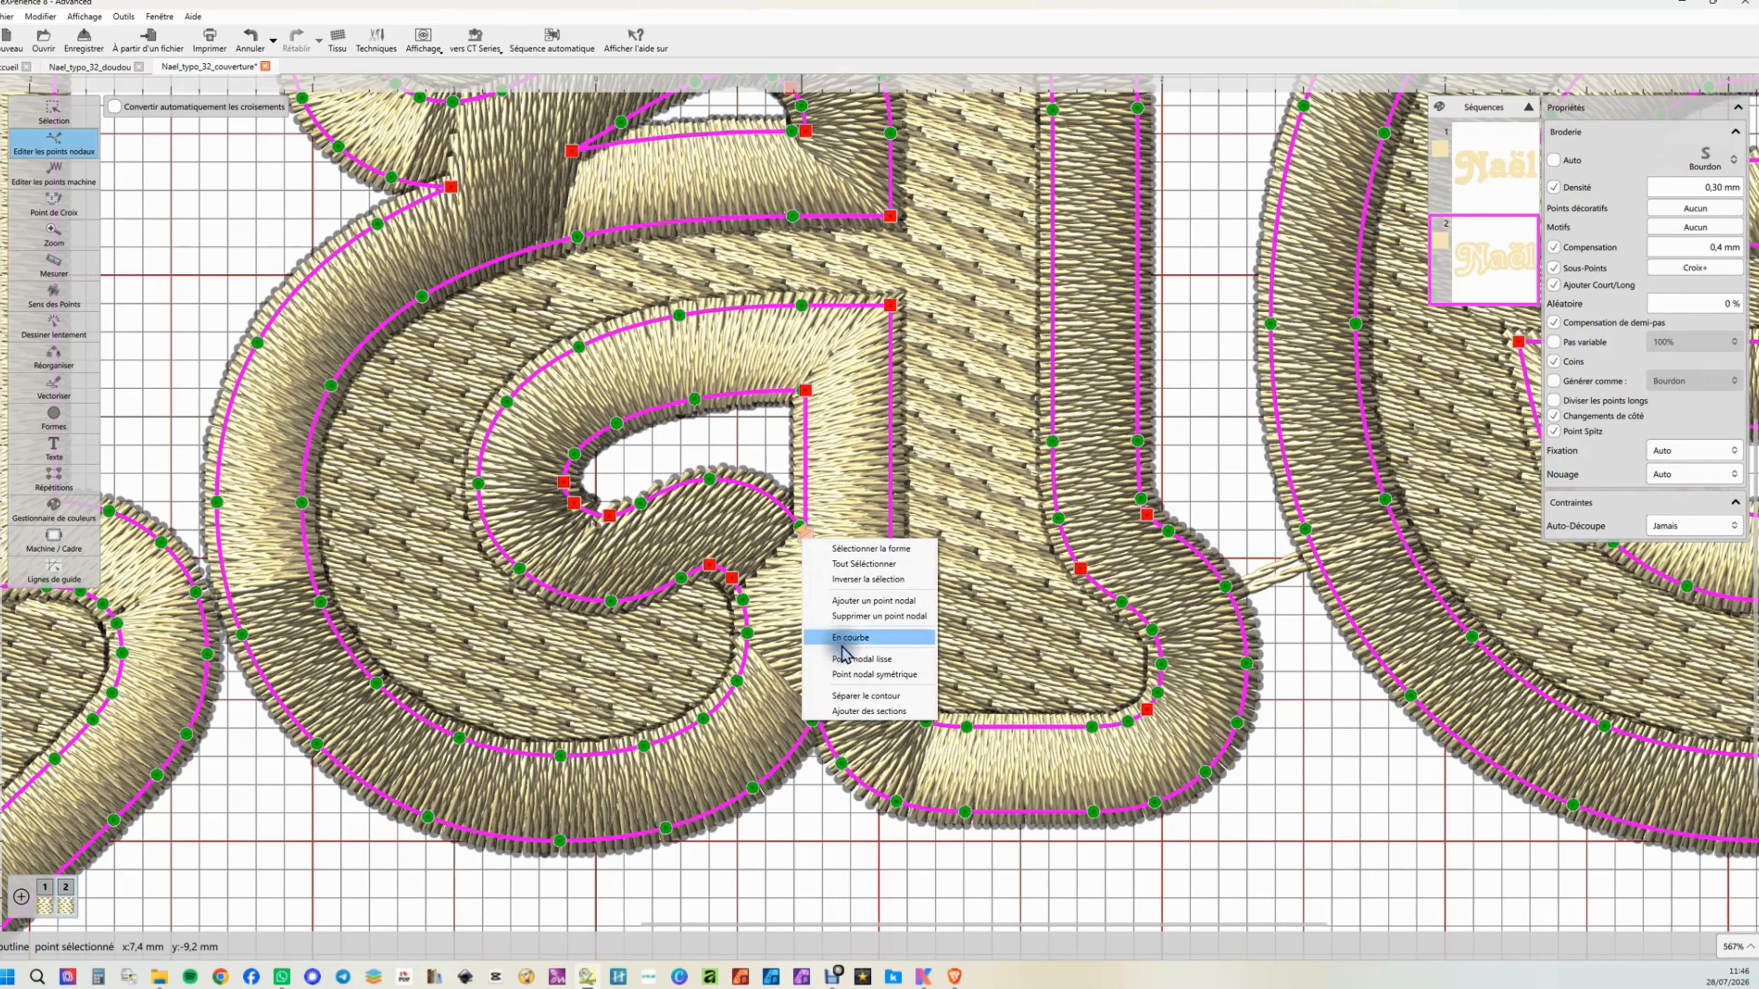
{"action": "left_click", "coordinate": [844, 695]}
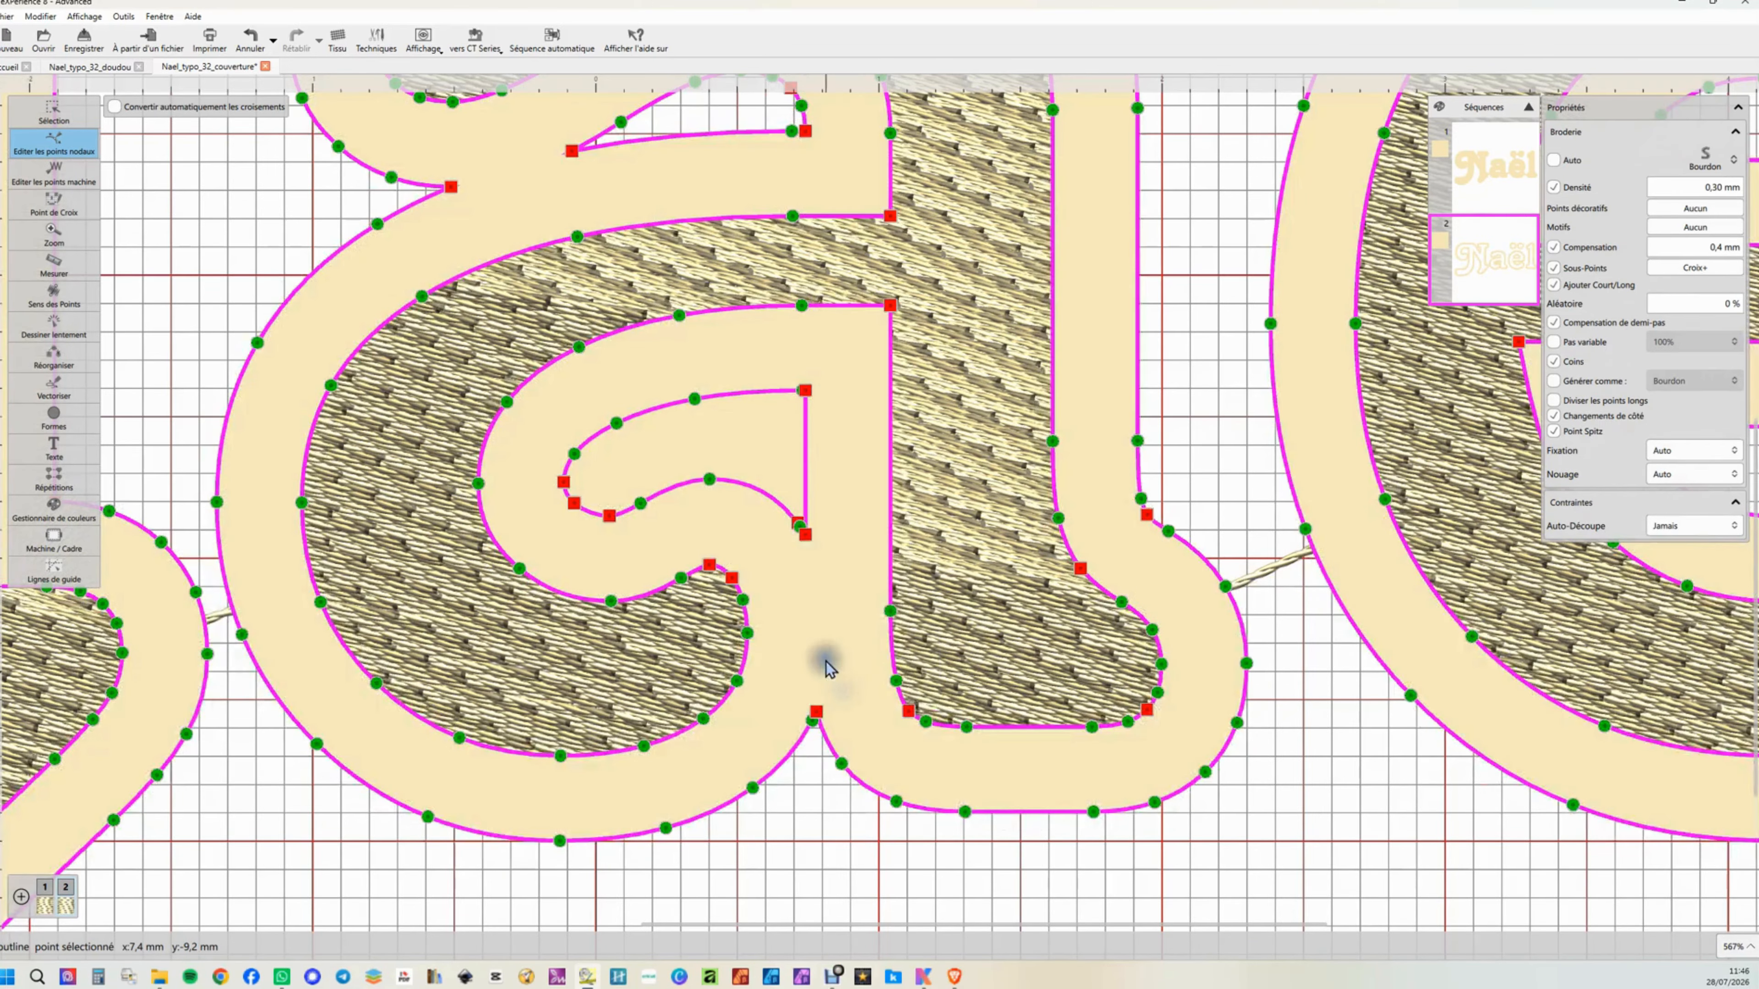
{"action": "left_click", "coordinate": [816, 711]}
{"action": "right_click", "coordinate": [816, 711]}
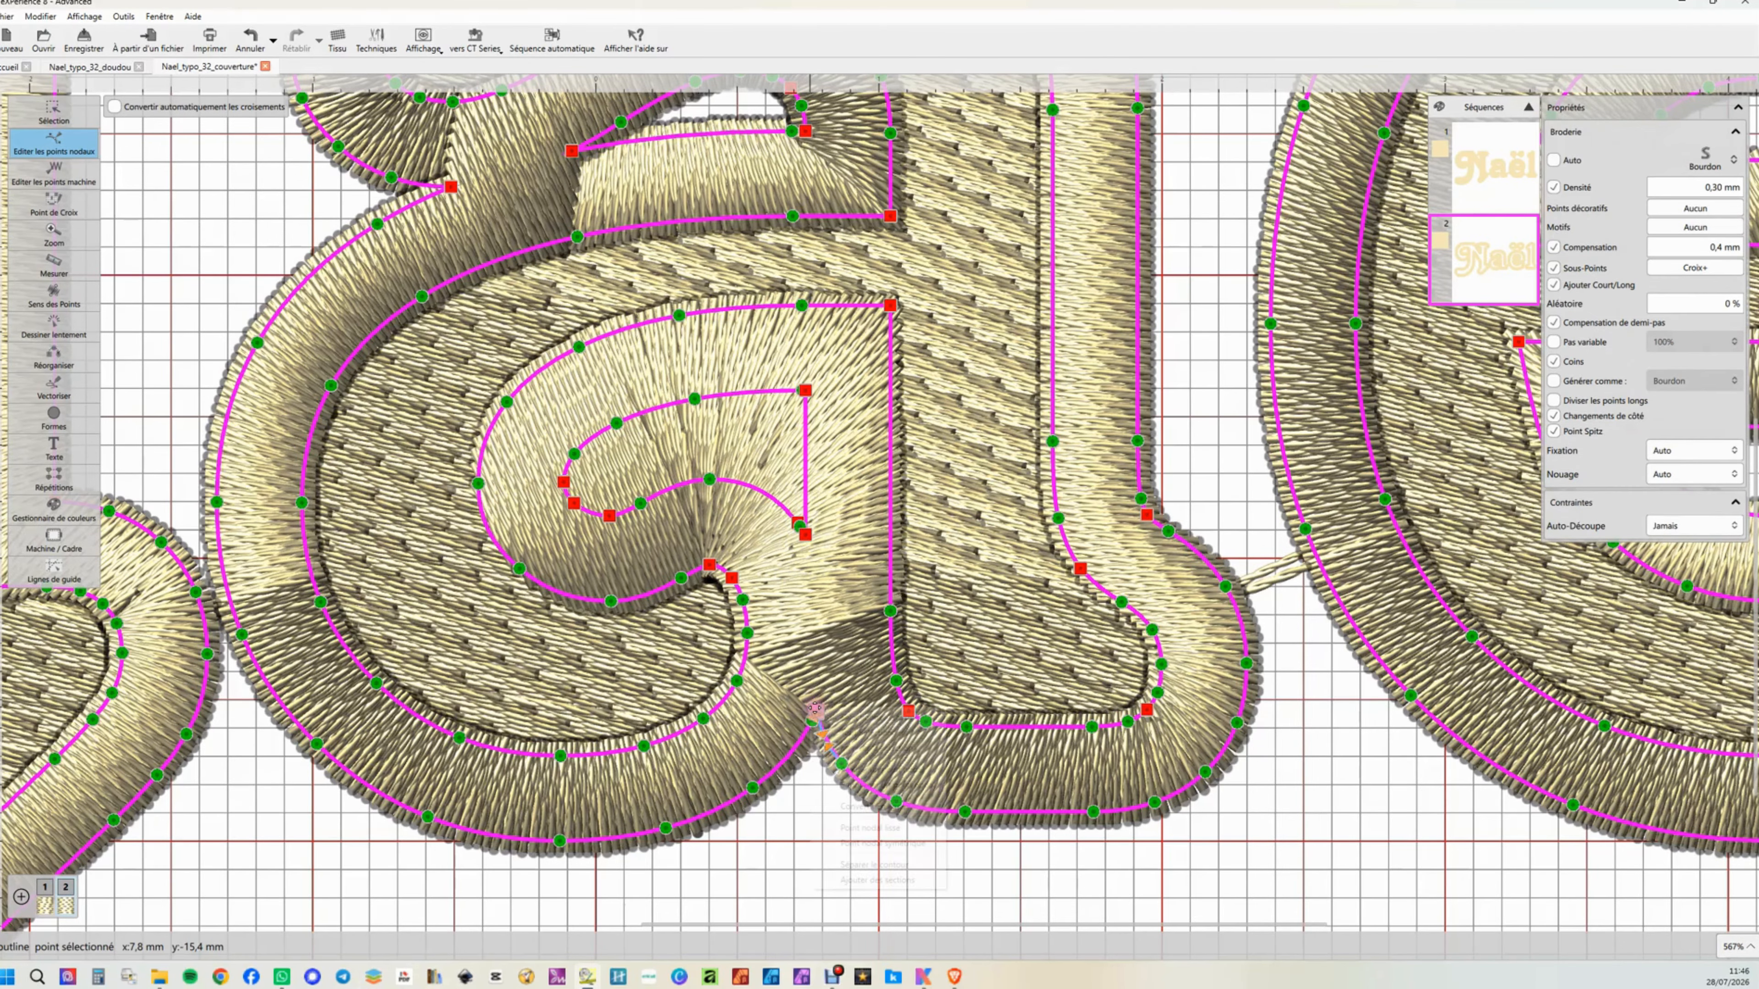
{"action": "left_click", "coordinate": [859, 867]}
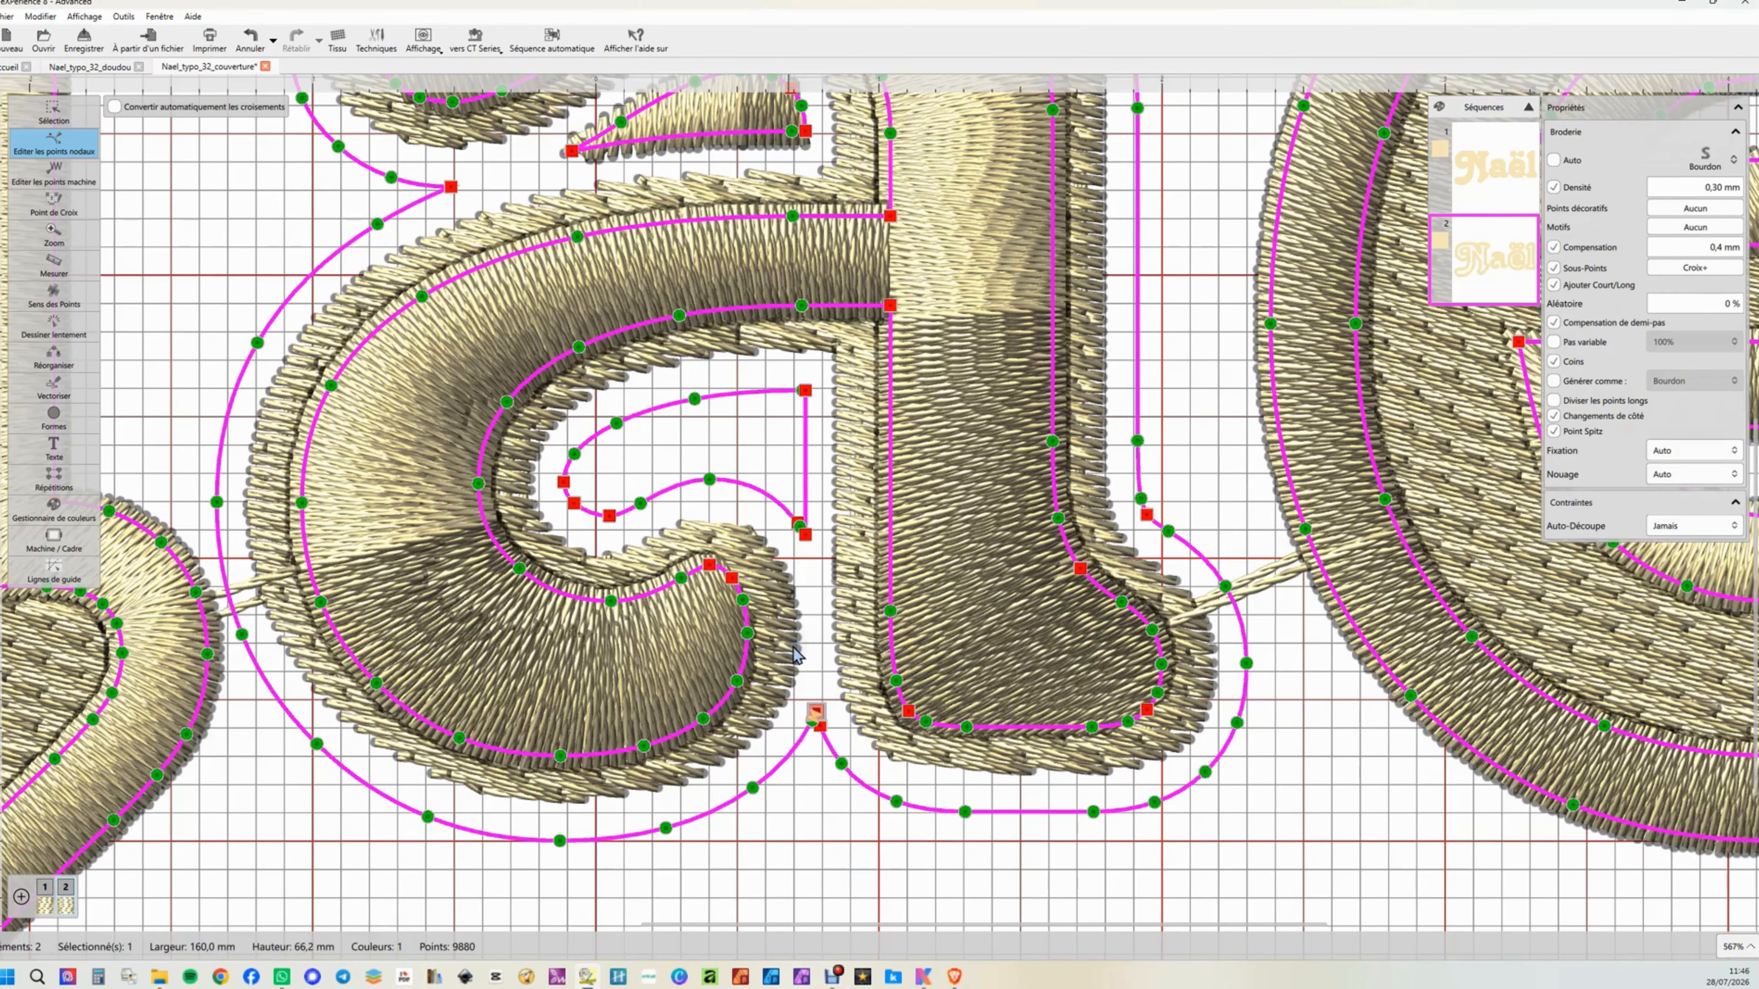
- Delete the extra node beside the open end of the counter's lower curve and shorten the end node's curve handle
{"action": "scroll", "coordinate": [802, 628], "scroll_direction": "up", "scroll_amount": 3}
{"action": "scroll", "coordinate": [797, 654], "scroll_direction": "up", "scroll_amount": 1}
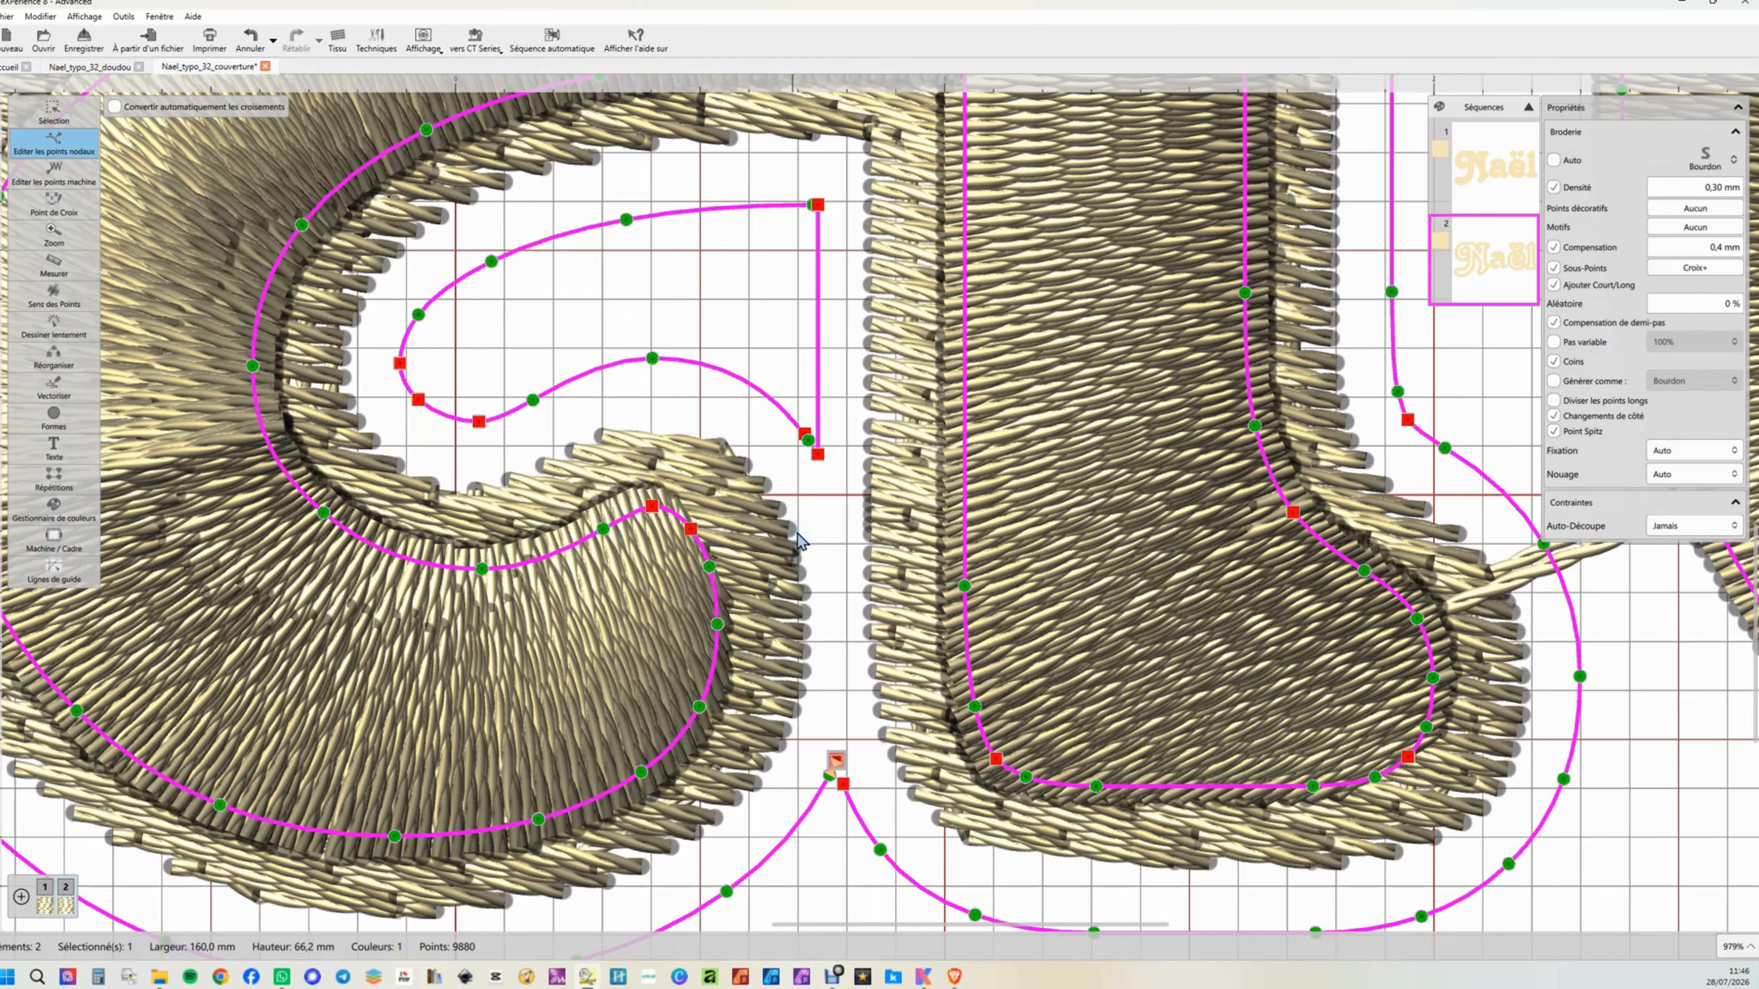
{"action": "left_click", "coordinate": [806, 436]}
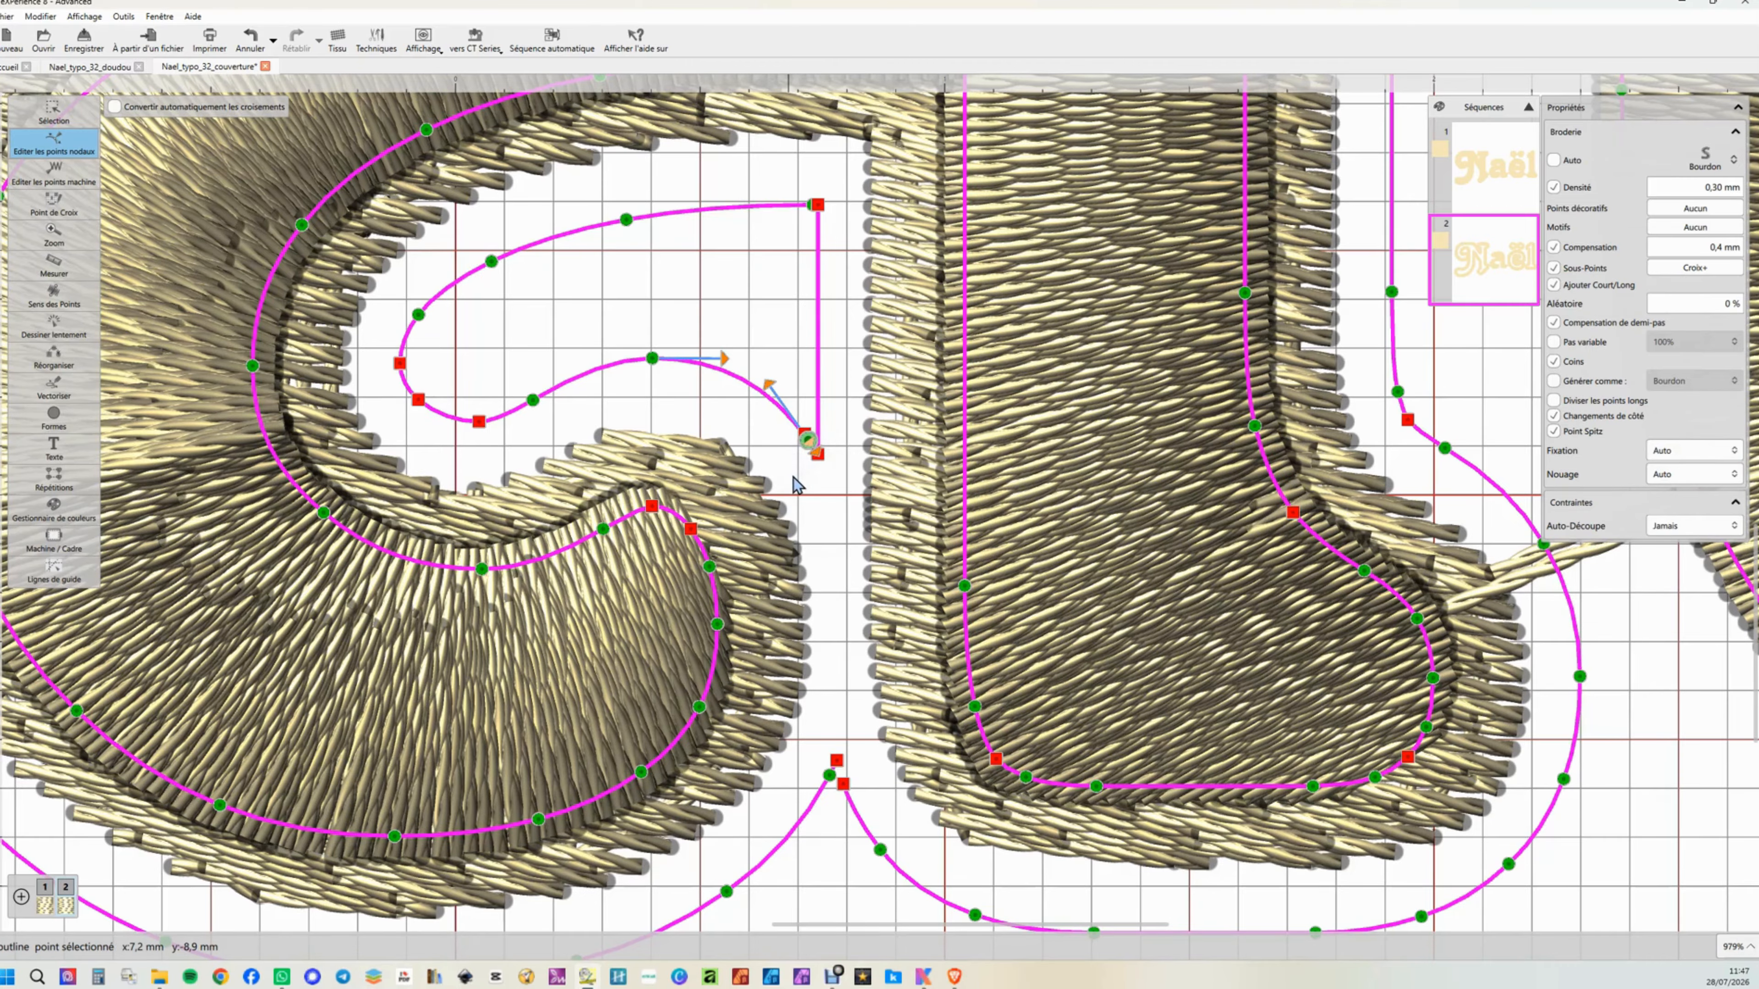
{"action": "key", "text": "Delete"}
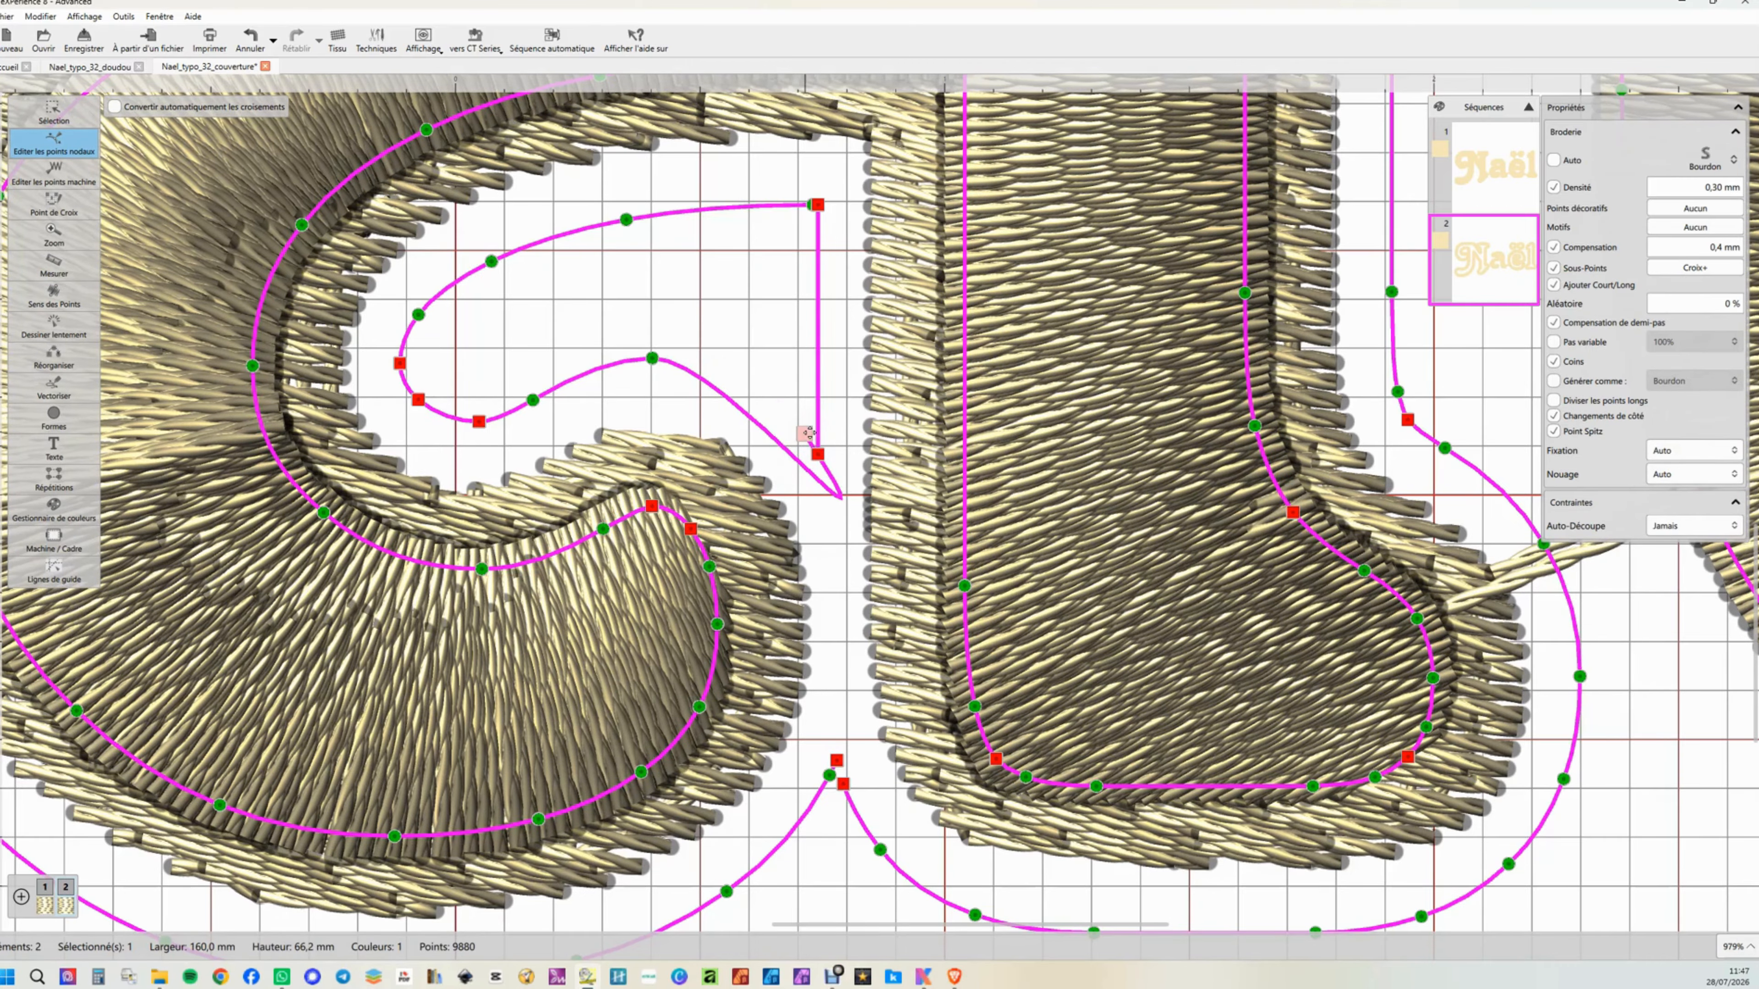
{"action": "mouse_move", "coordinate": [808, 434]}
{"action": "left_mouse_down"}
{"action": "mouse_move", "coordinate": [808, 484]}
{"action": "mouse_move", "coordinate": [925, 615]}
{"action": "mouse_move", "coordinate": [793, 416]}
{"action": "left_mouse_up"}
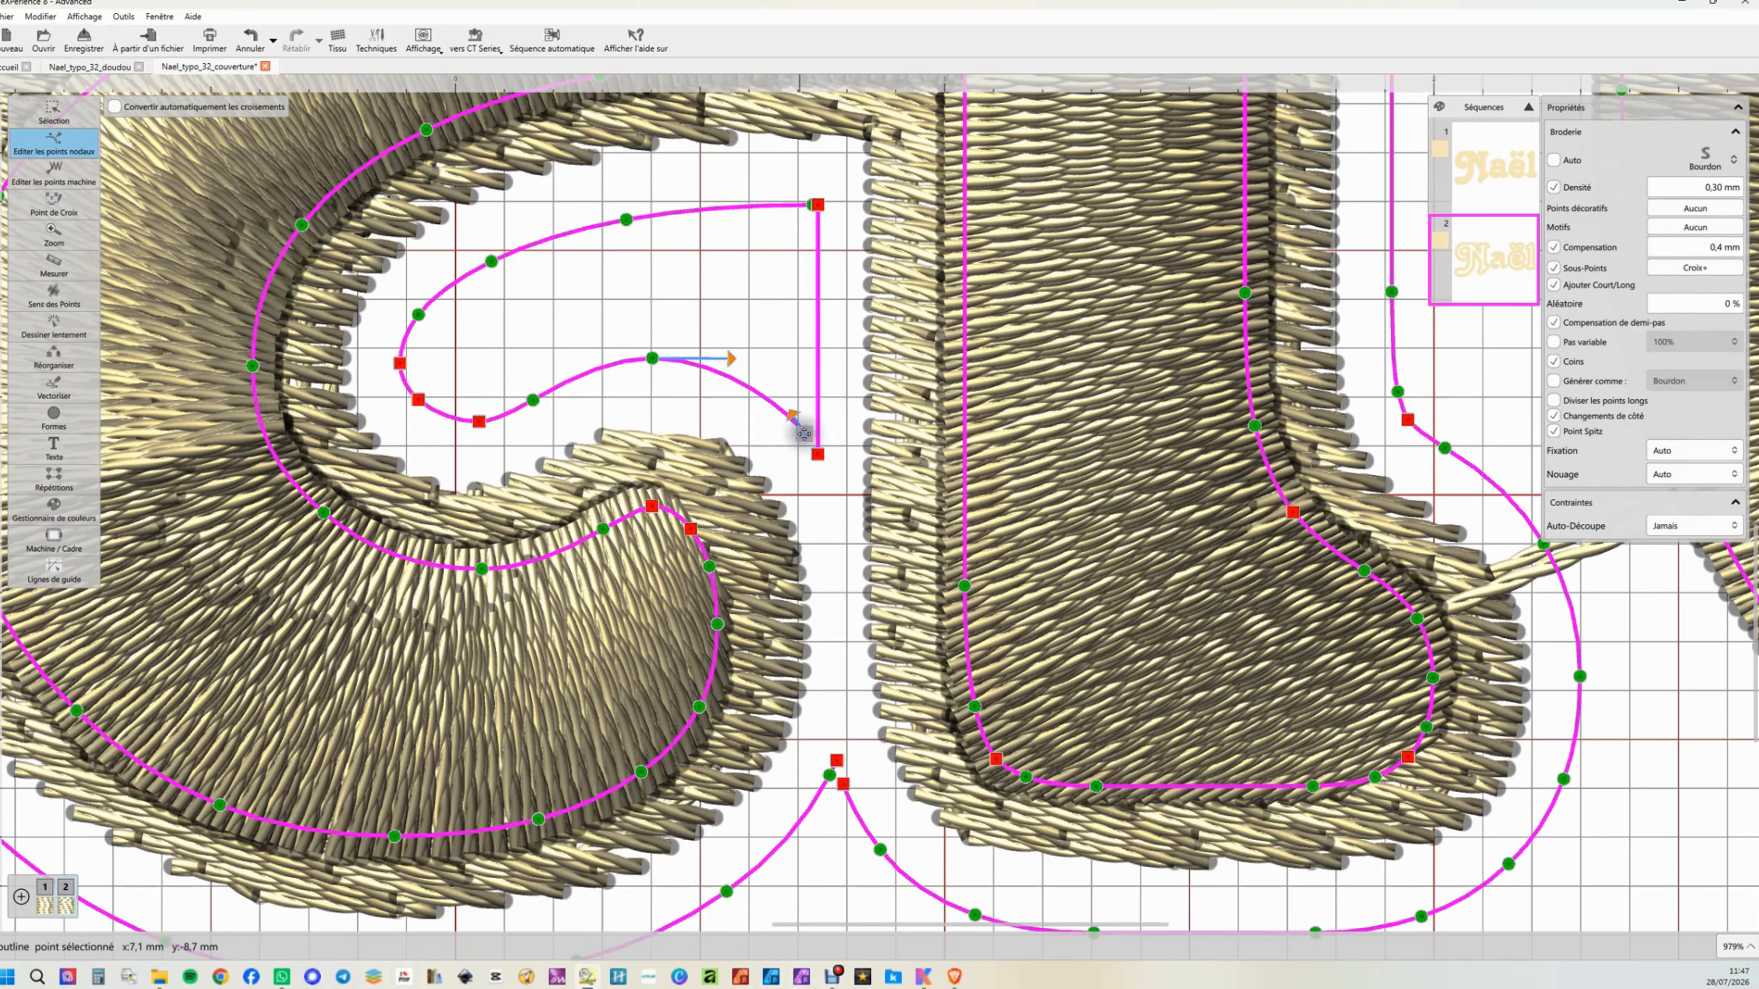
- Join the end node of the counter's lower curve to the bowl-side end node at the bottom notch
{"action": "left_click", "coordinate": [836, 760]}
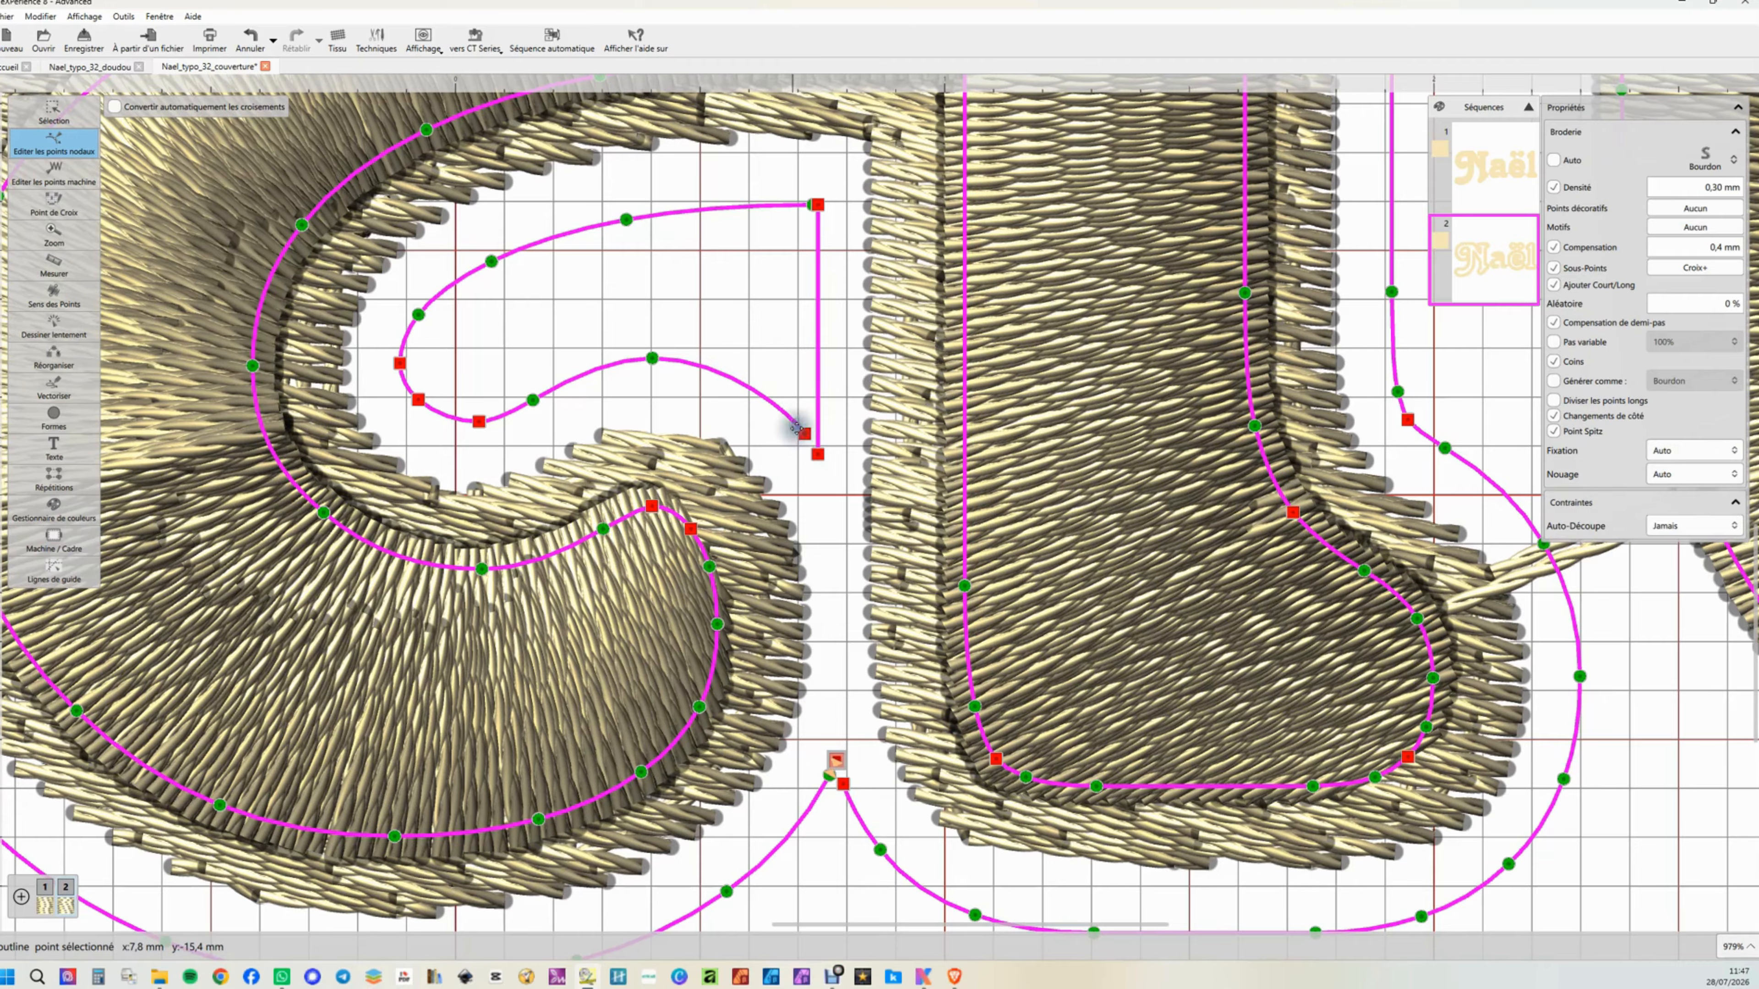
{"action": "left_click", "coordinate": [809, 430], "text": "shift"}
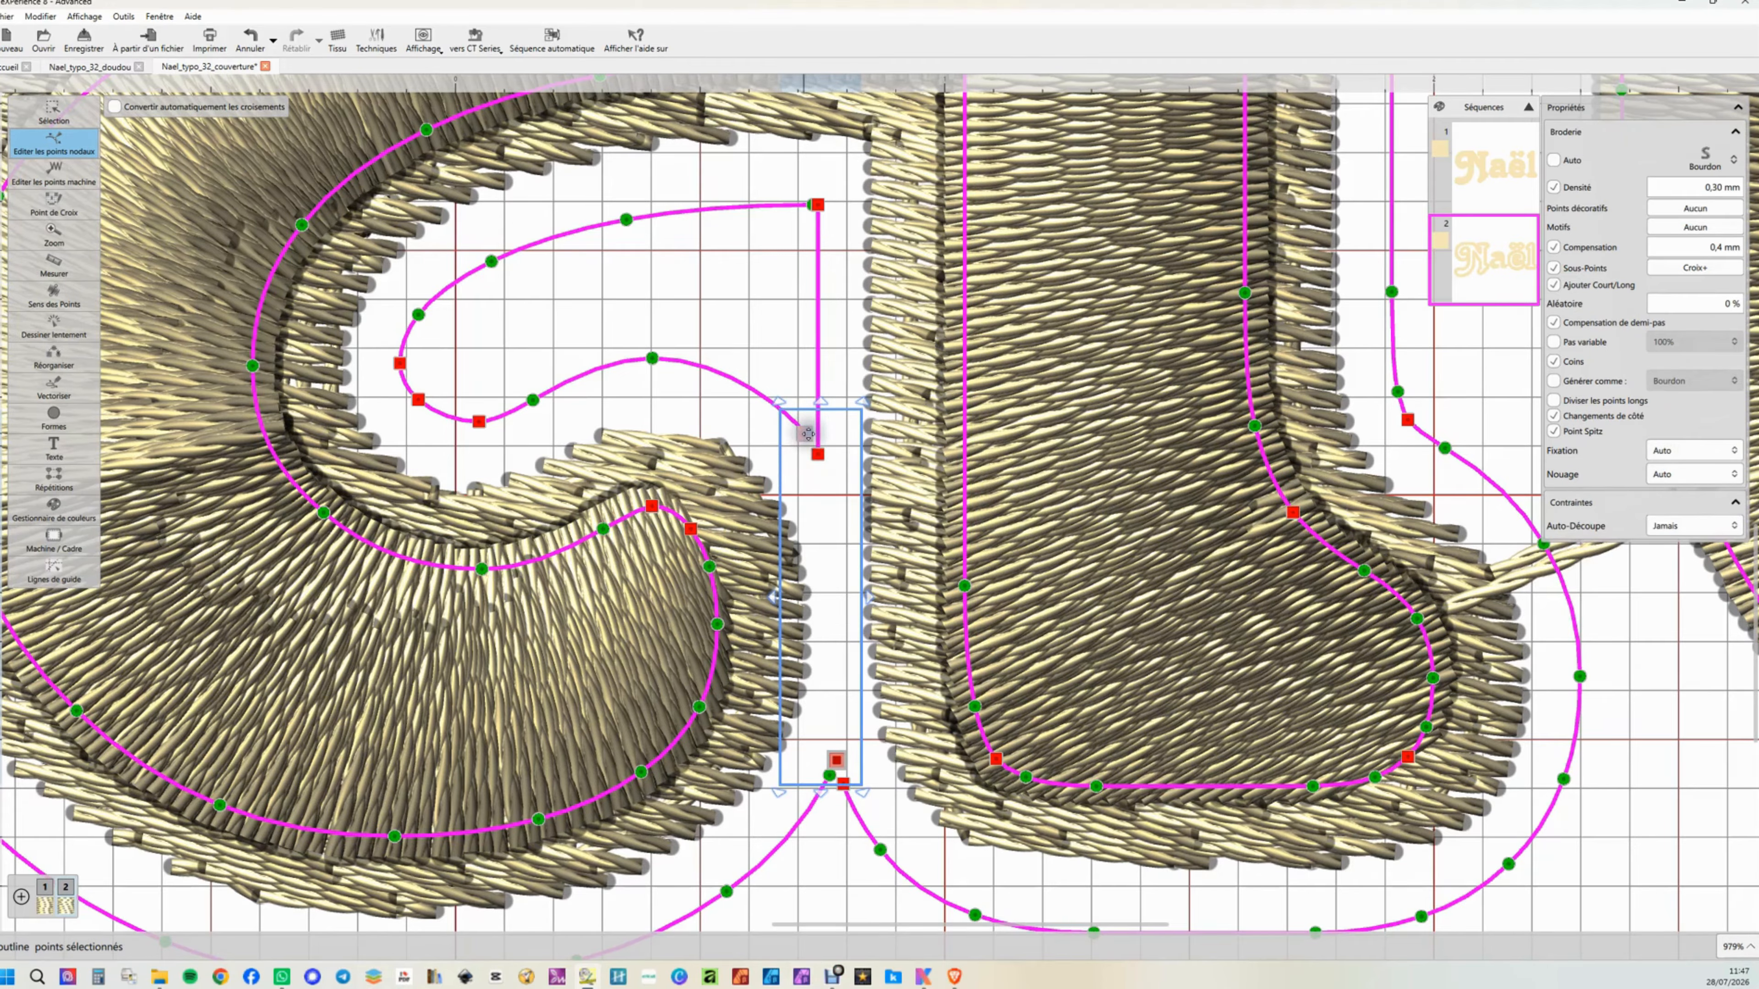
{"action": "right_click", "coordinate": [806, 434]}
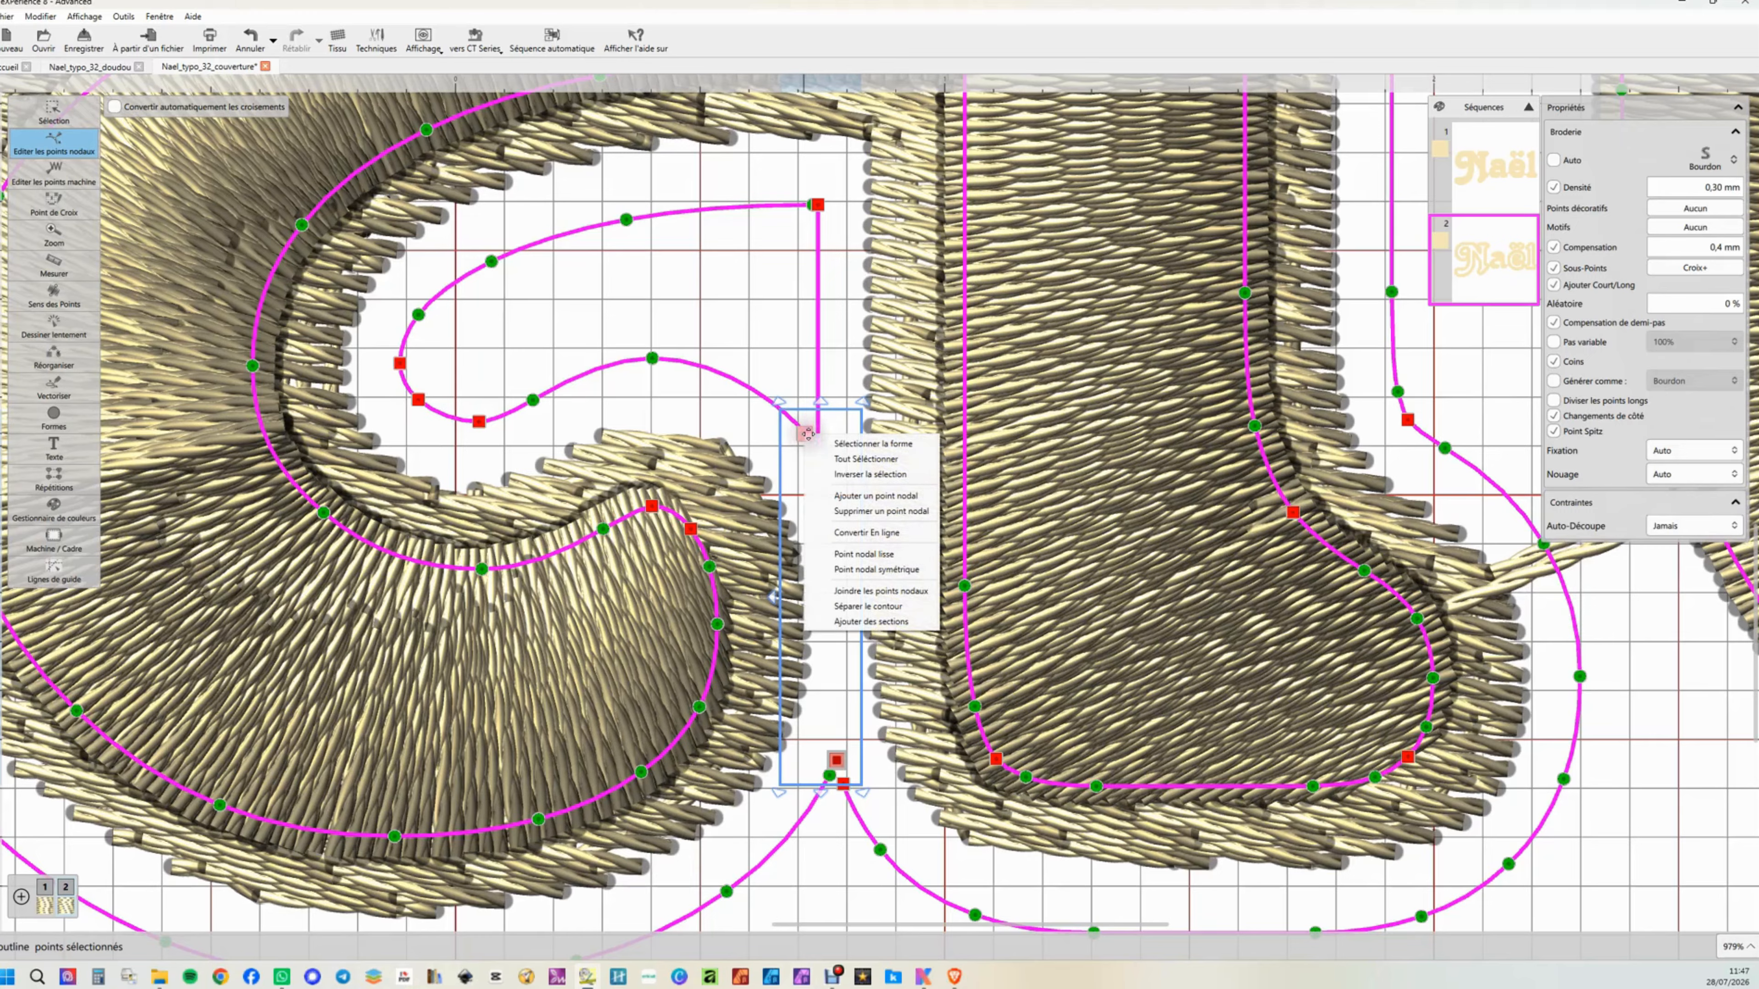
{"action": "left_click", "coordinate": [830, 593]}
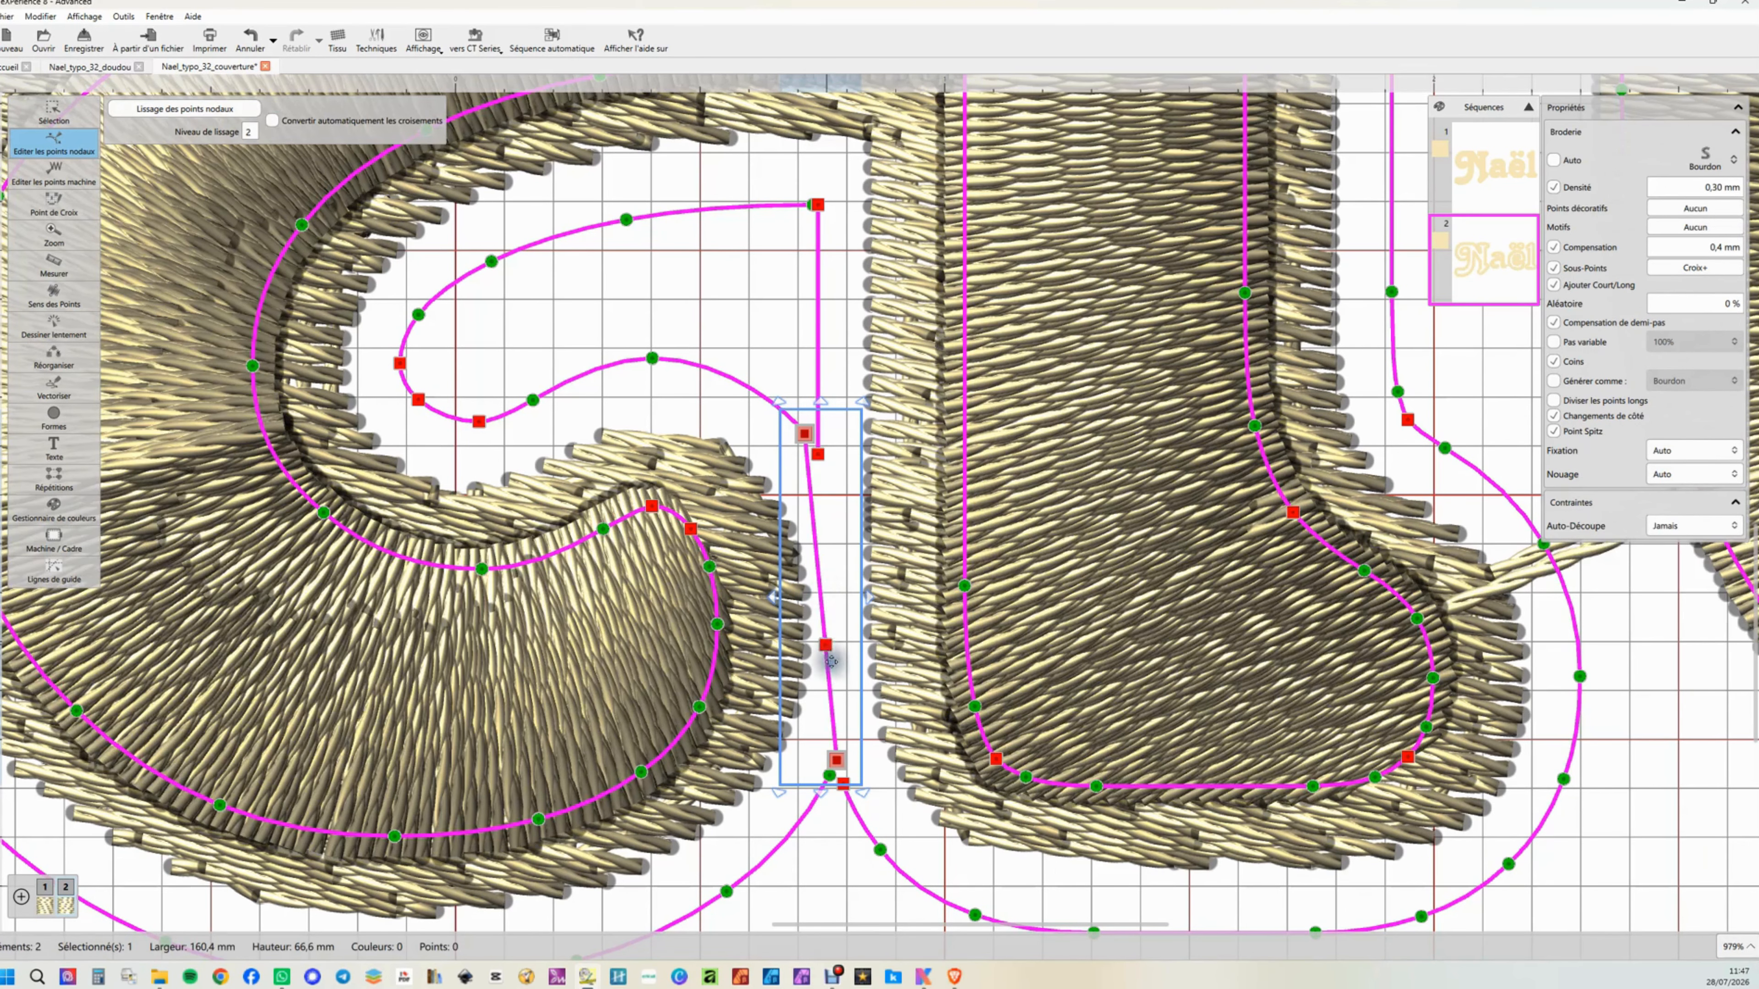
- Close the contour between the stem's open end at the counter corner and its open end at the bottom notch
{"action": "left_click", "coordinate": [825, 455]}
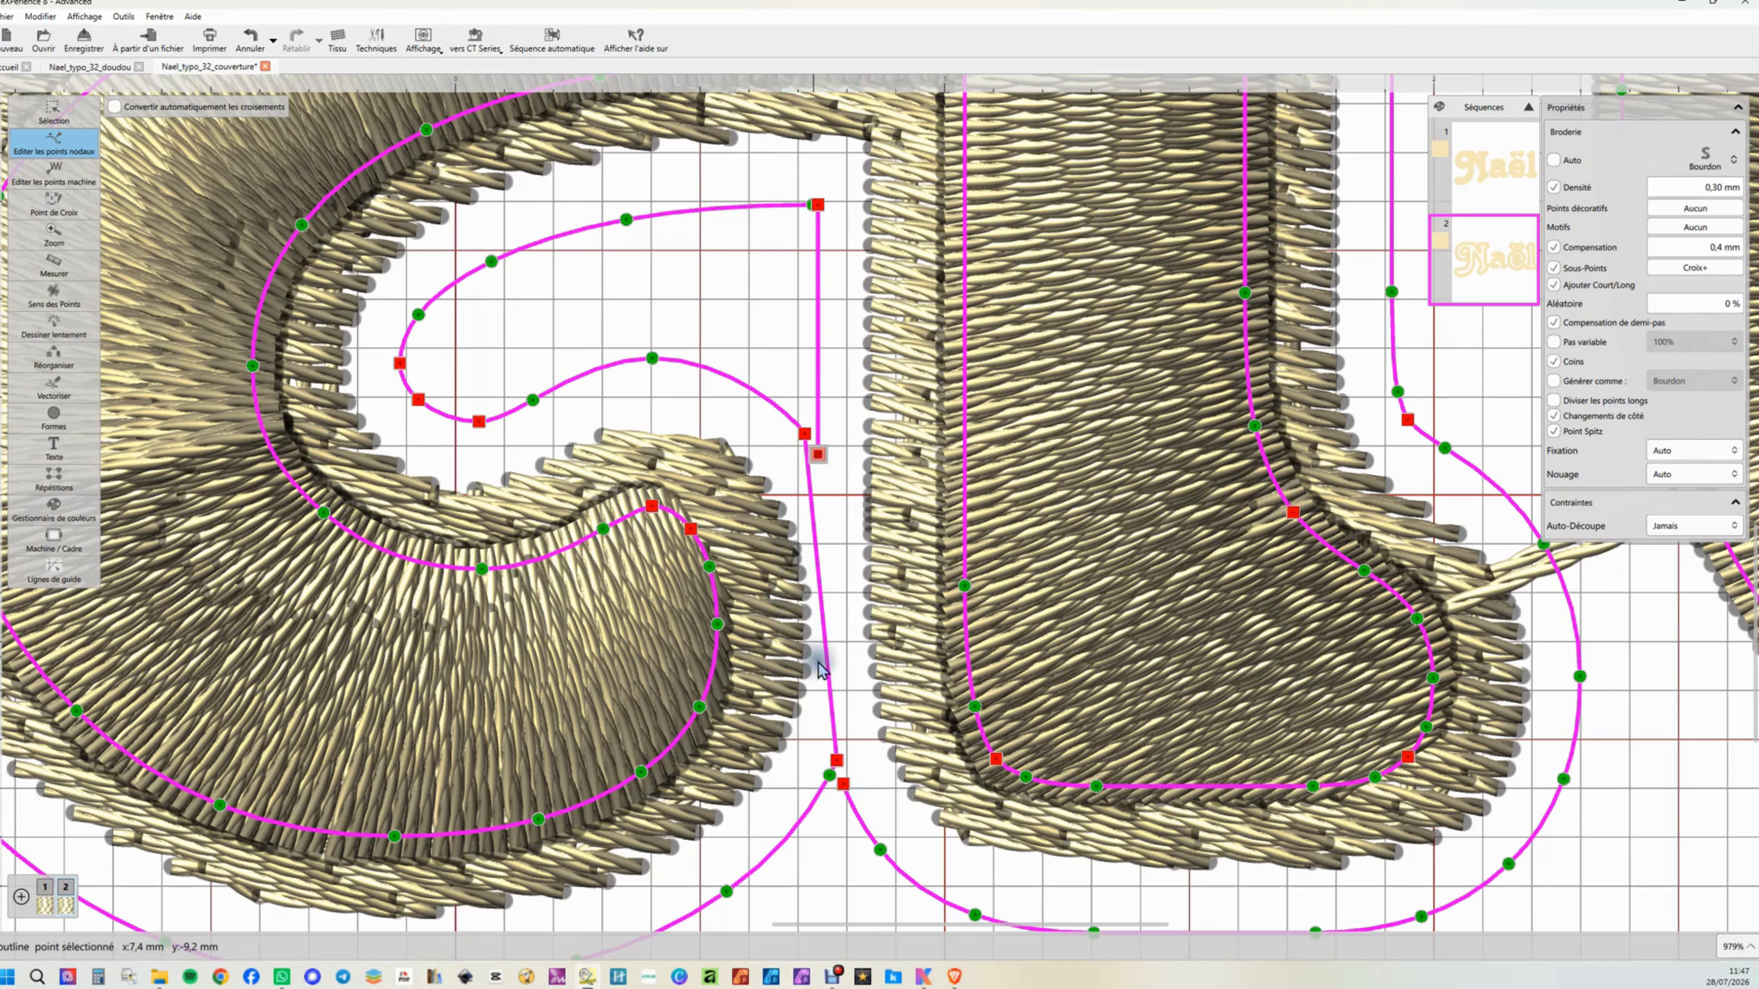
{"action": "left_click", "coordinate": [844, 785], "text": "shift"}
{"action": "right_click", "coordinate": [845, 785]}
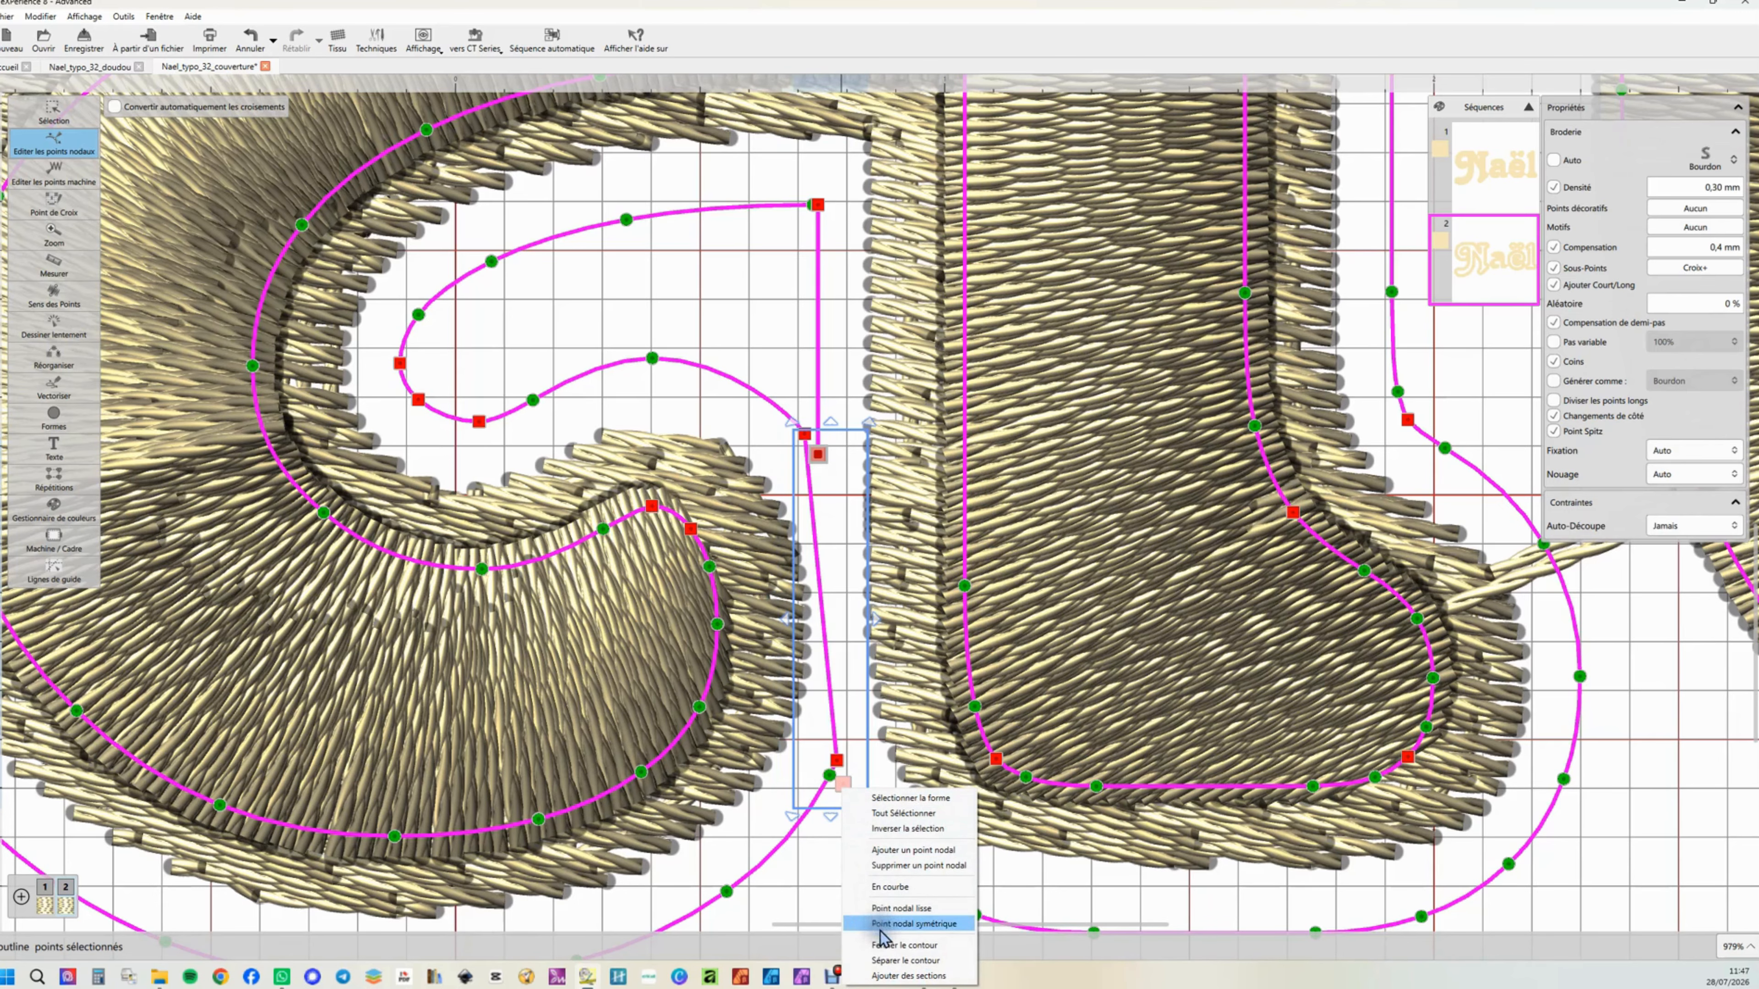
{"action": "left_click", "coordinate": [889, 946]}
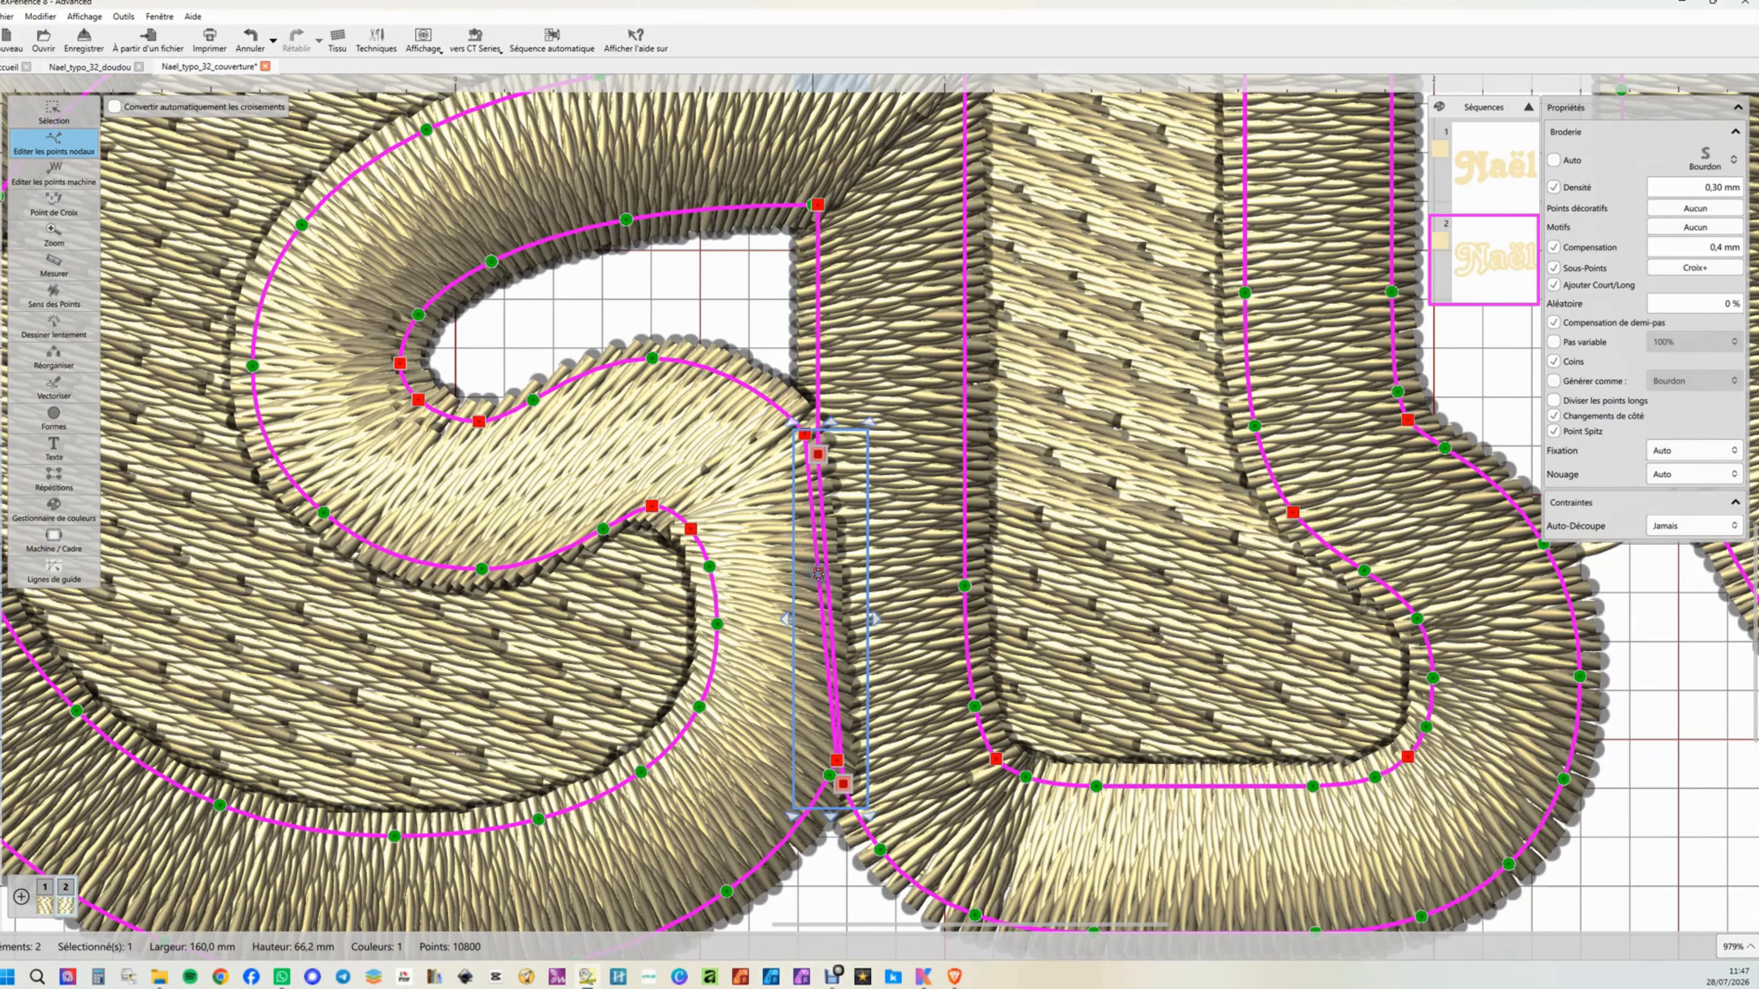
- Add a node midway along the straight line that closes the bowl's border beside the stem
{"action": "right_click", "coordinate": [823, 590]}
{"action": "left_click", "coordinate": [785, 343]}
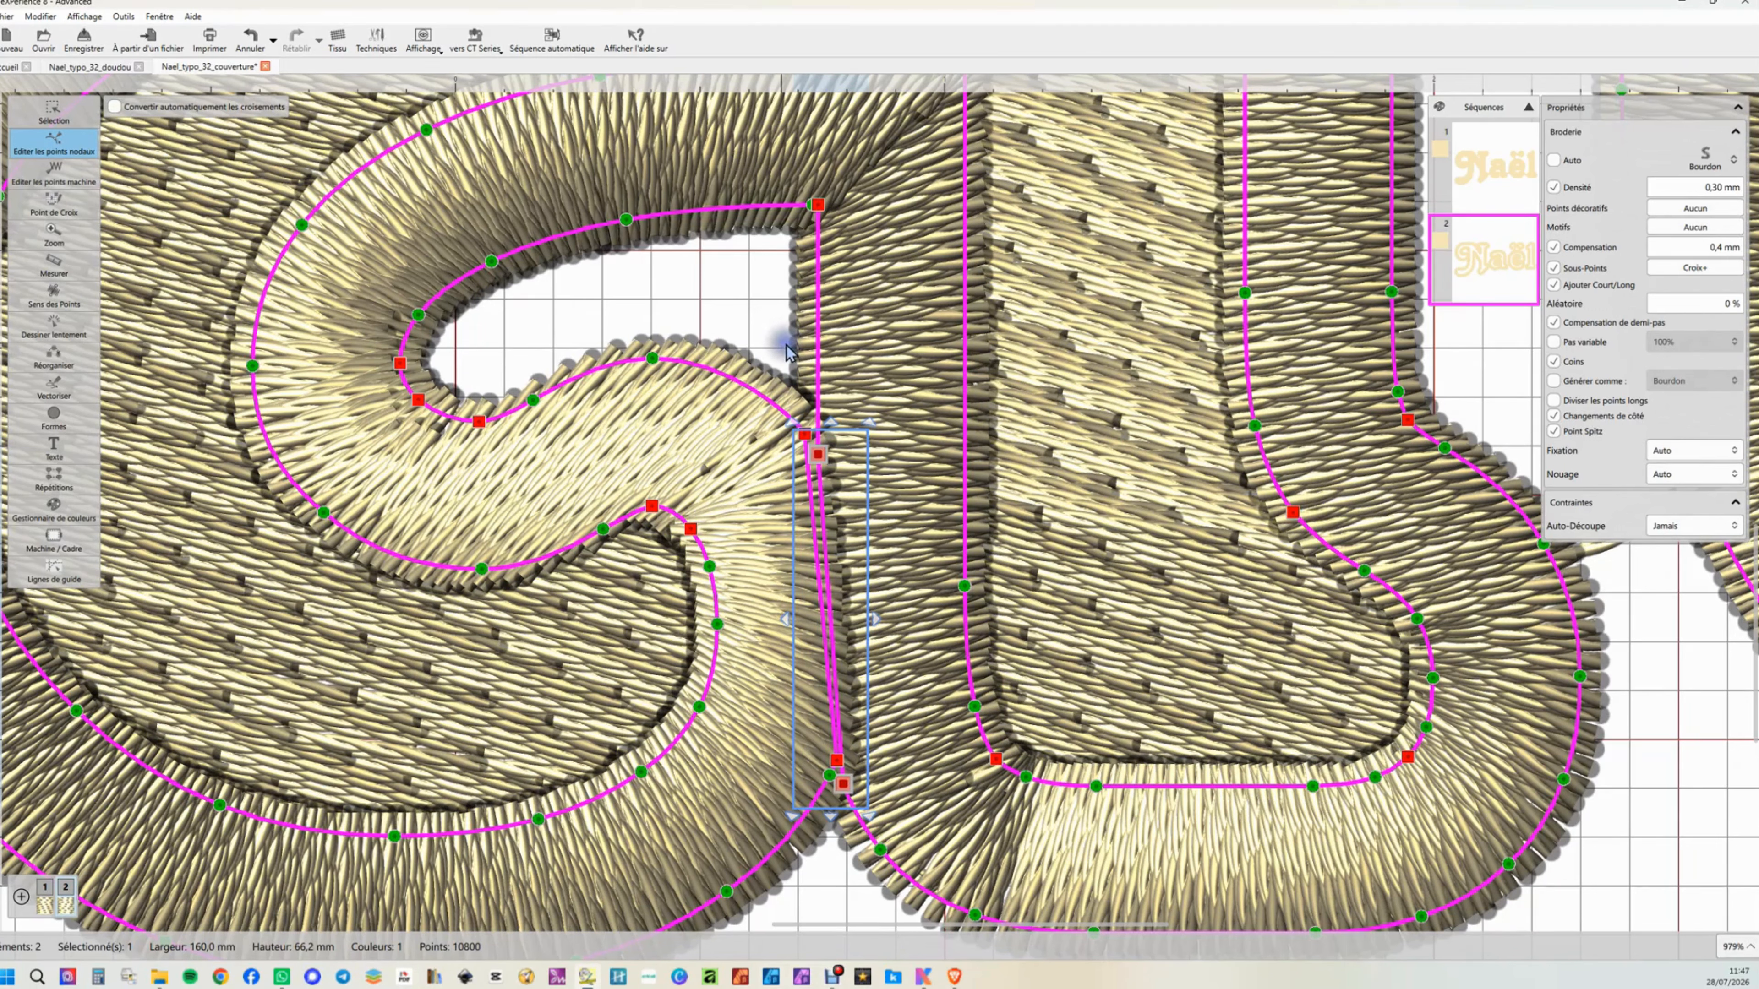
{"action": "left_click", "coordinate": [785, 343]}
{"action": "left_click", "coordinate": [831, 616]}
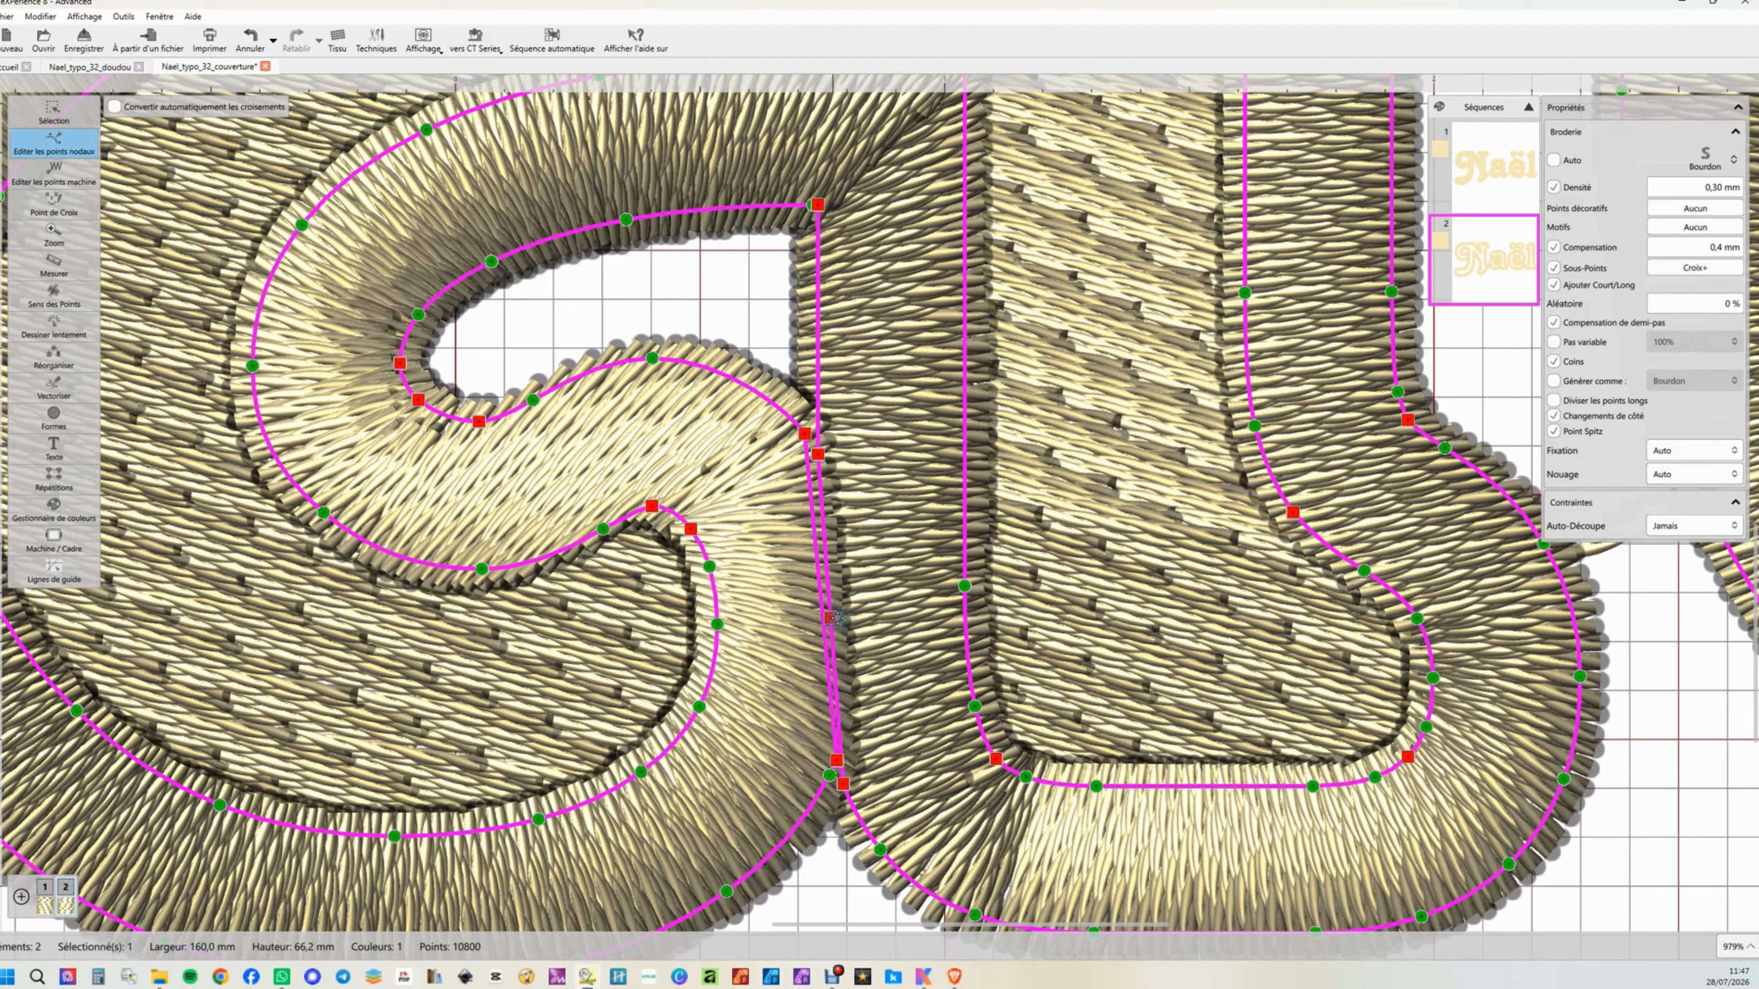
{"action": "right_click", "coordinate": [823, 613]}
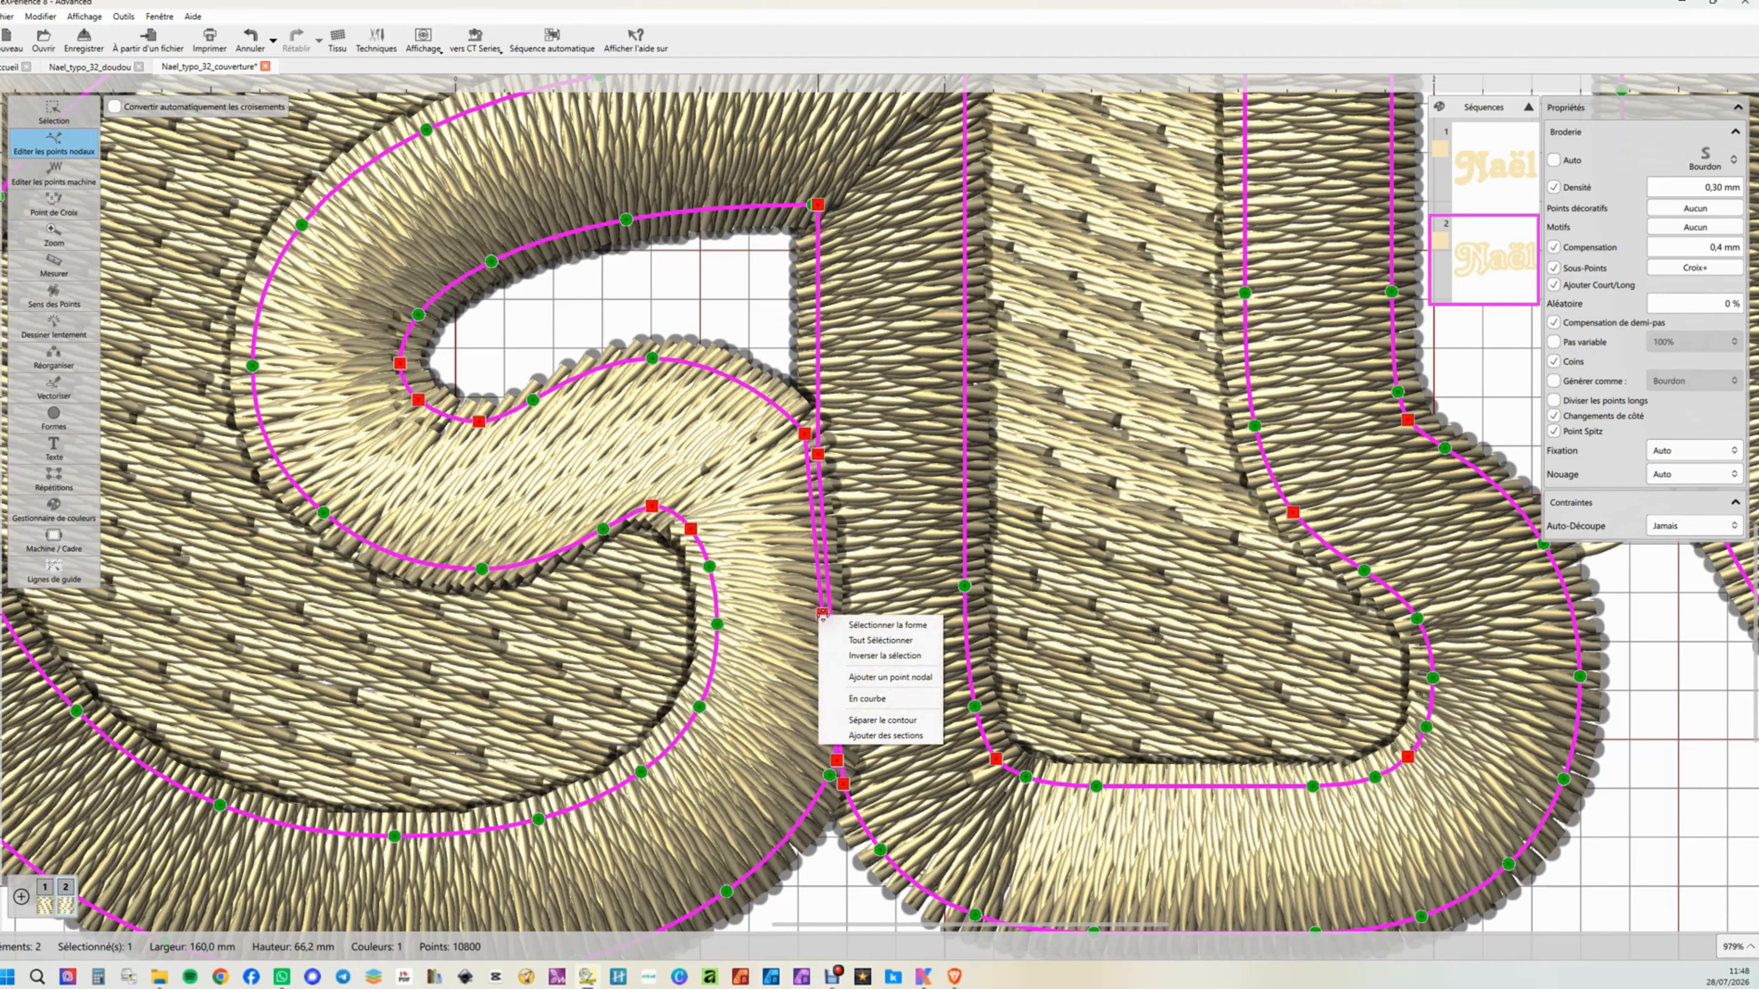
{"action": "left_click", "coordinate": [842, 672]}
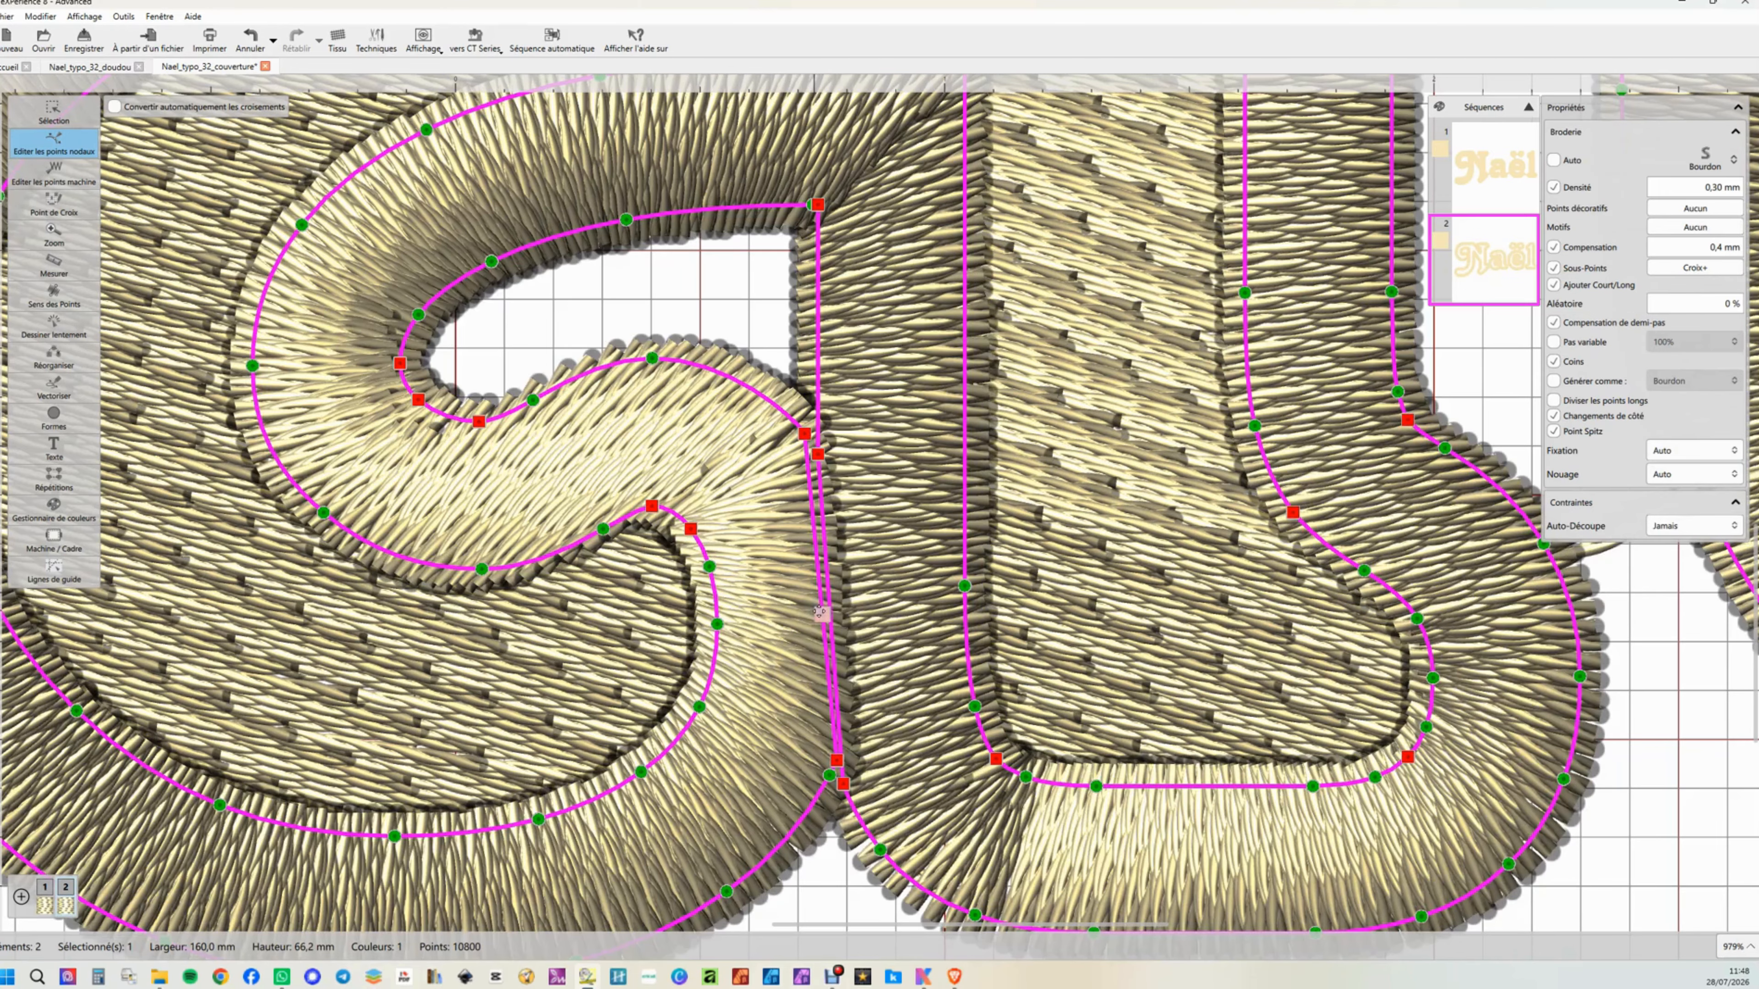
- Make the added node symmetric and move it toward the stem so the bowl's edge bows over it
{"action": "right_click", "coordinate": [823, 614]}
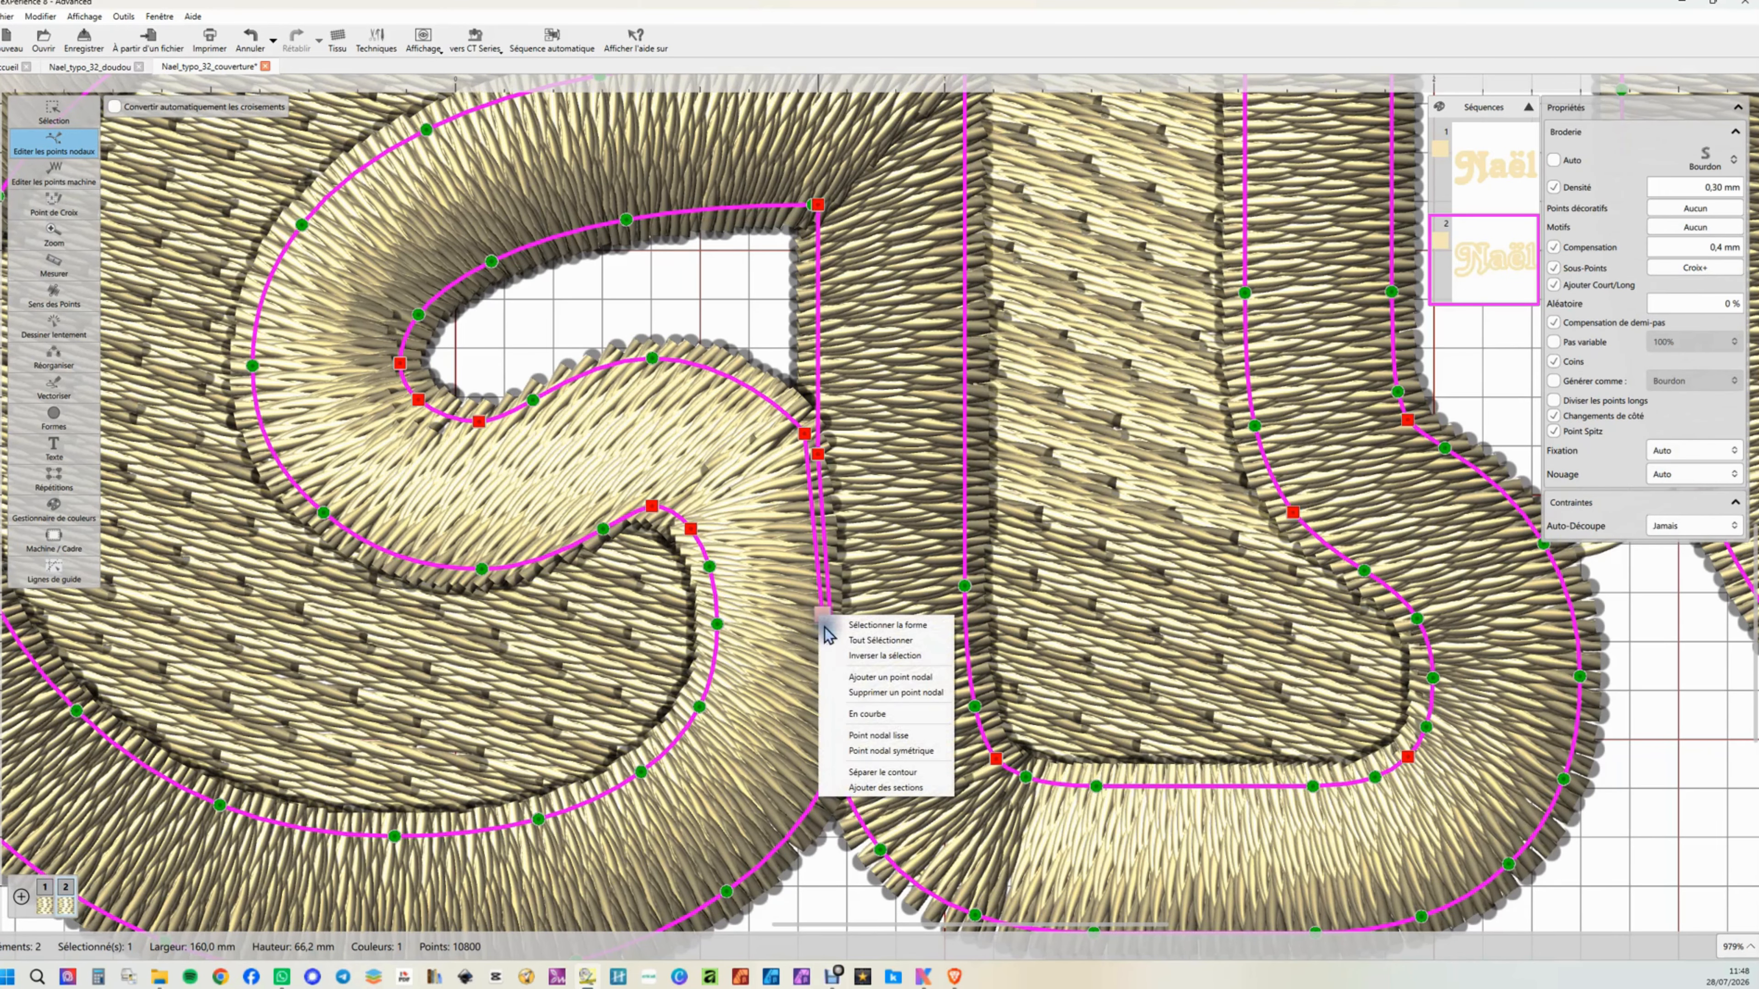
{"action": "left_click", "coordinate": [851, 756]}
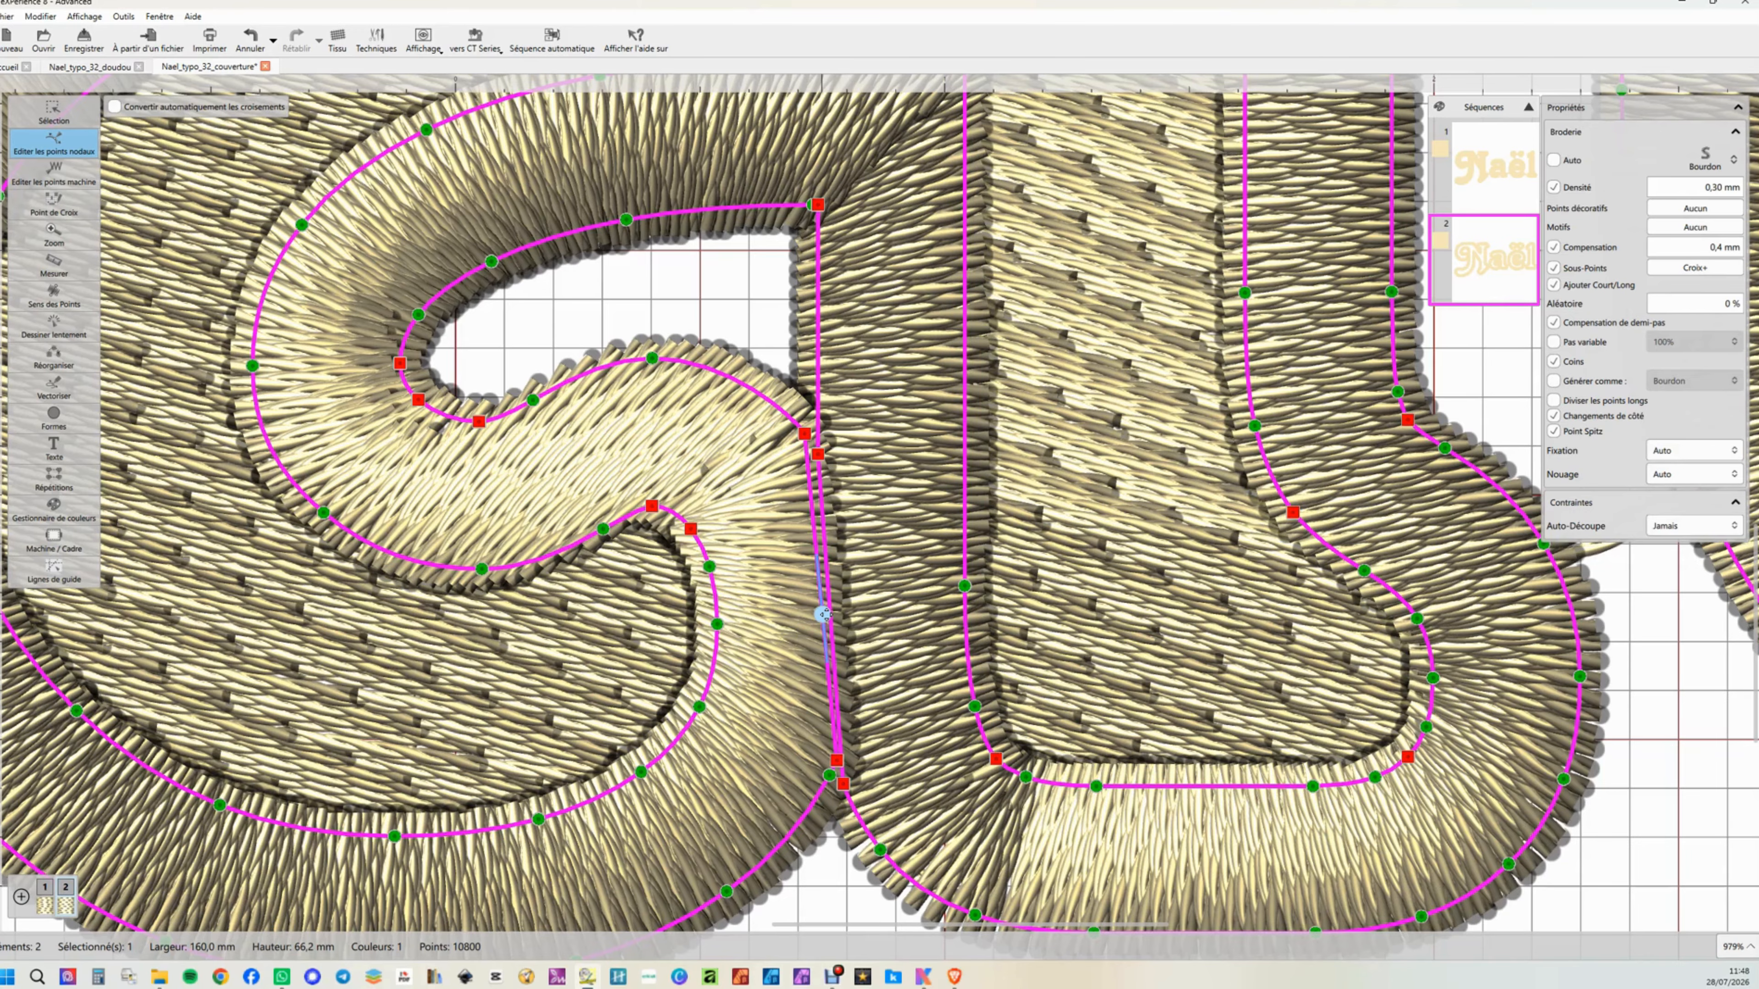
{"action": "left_click_drag", "start_coordinate": [828, 614], "coordinate": [852, 623]}
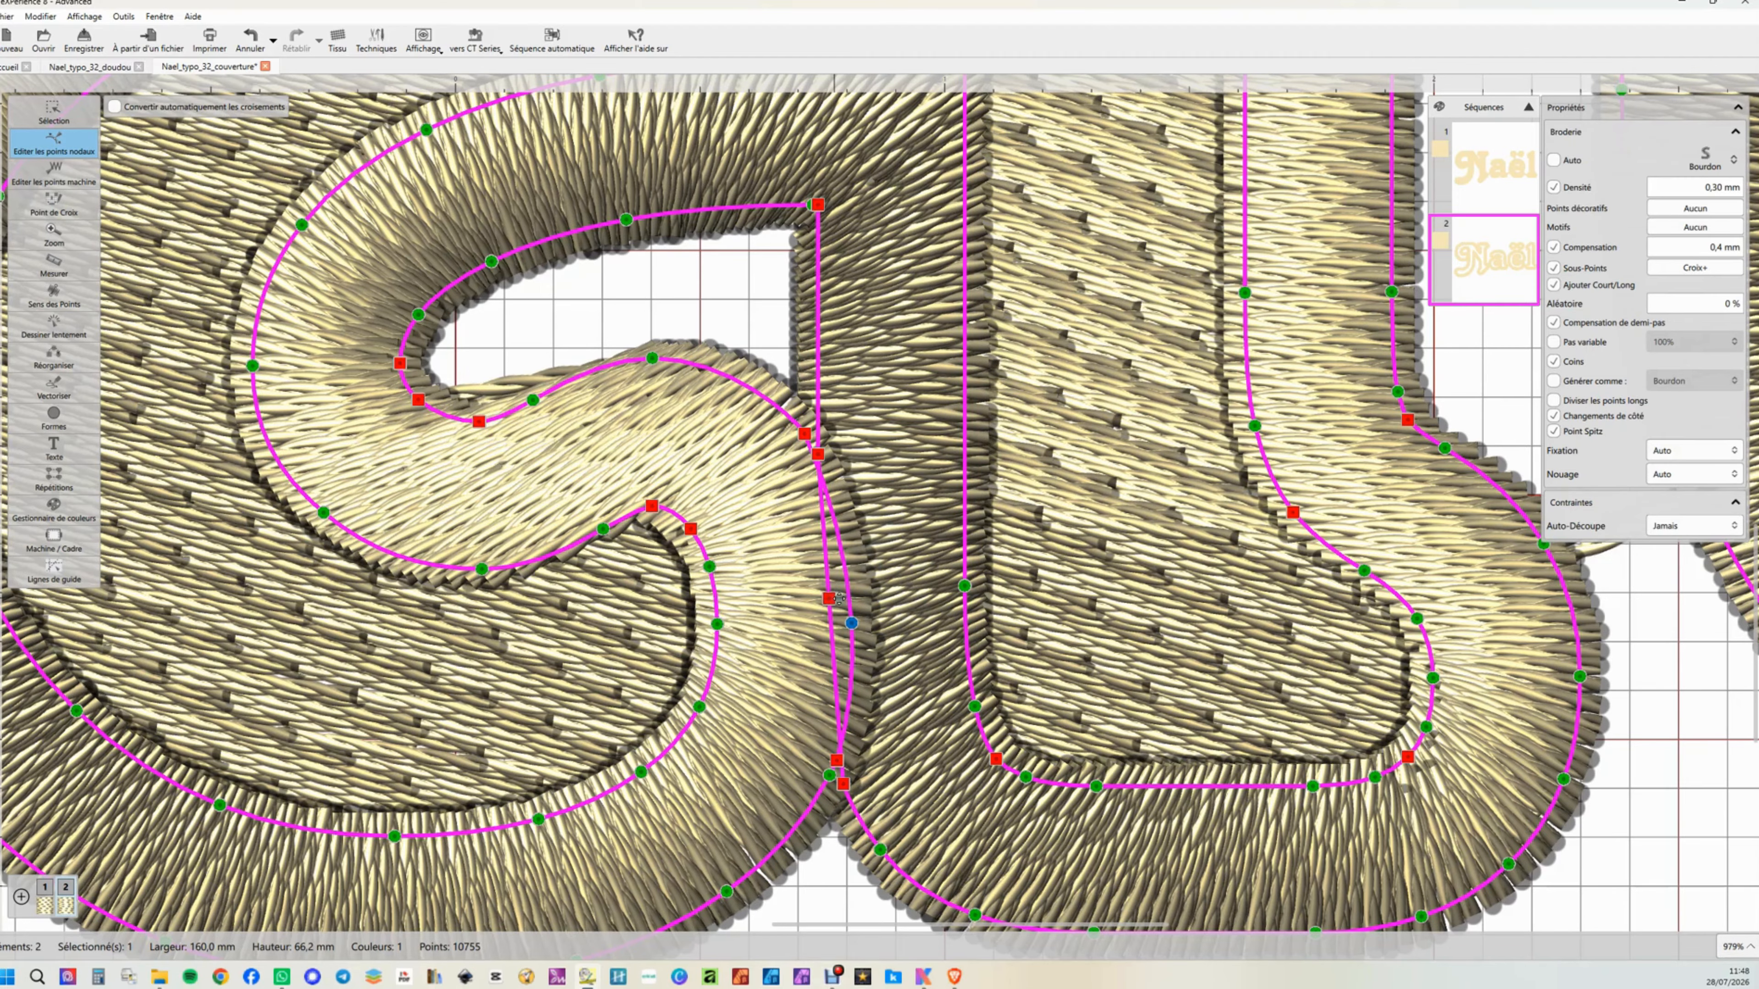
{"action": "left_click_drag", "start_coordinate": [838, 598], "coordinate": [829, 612]}
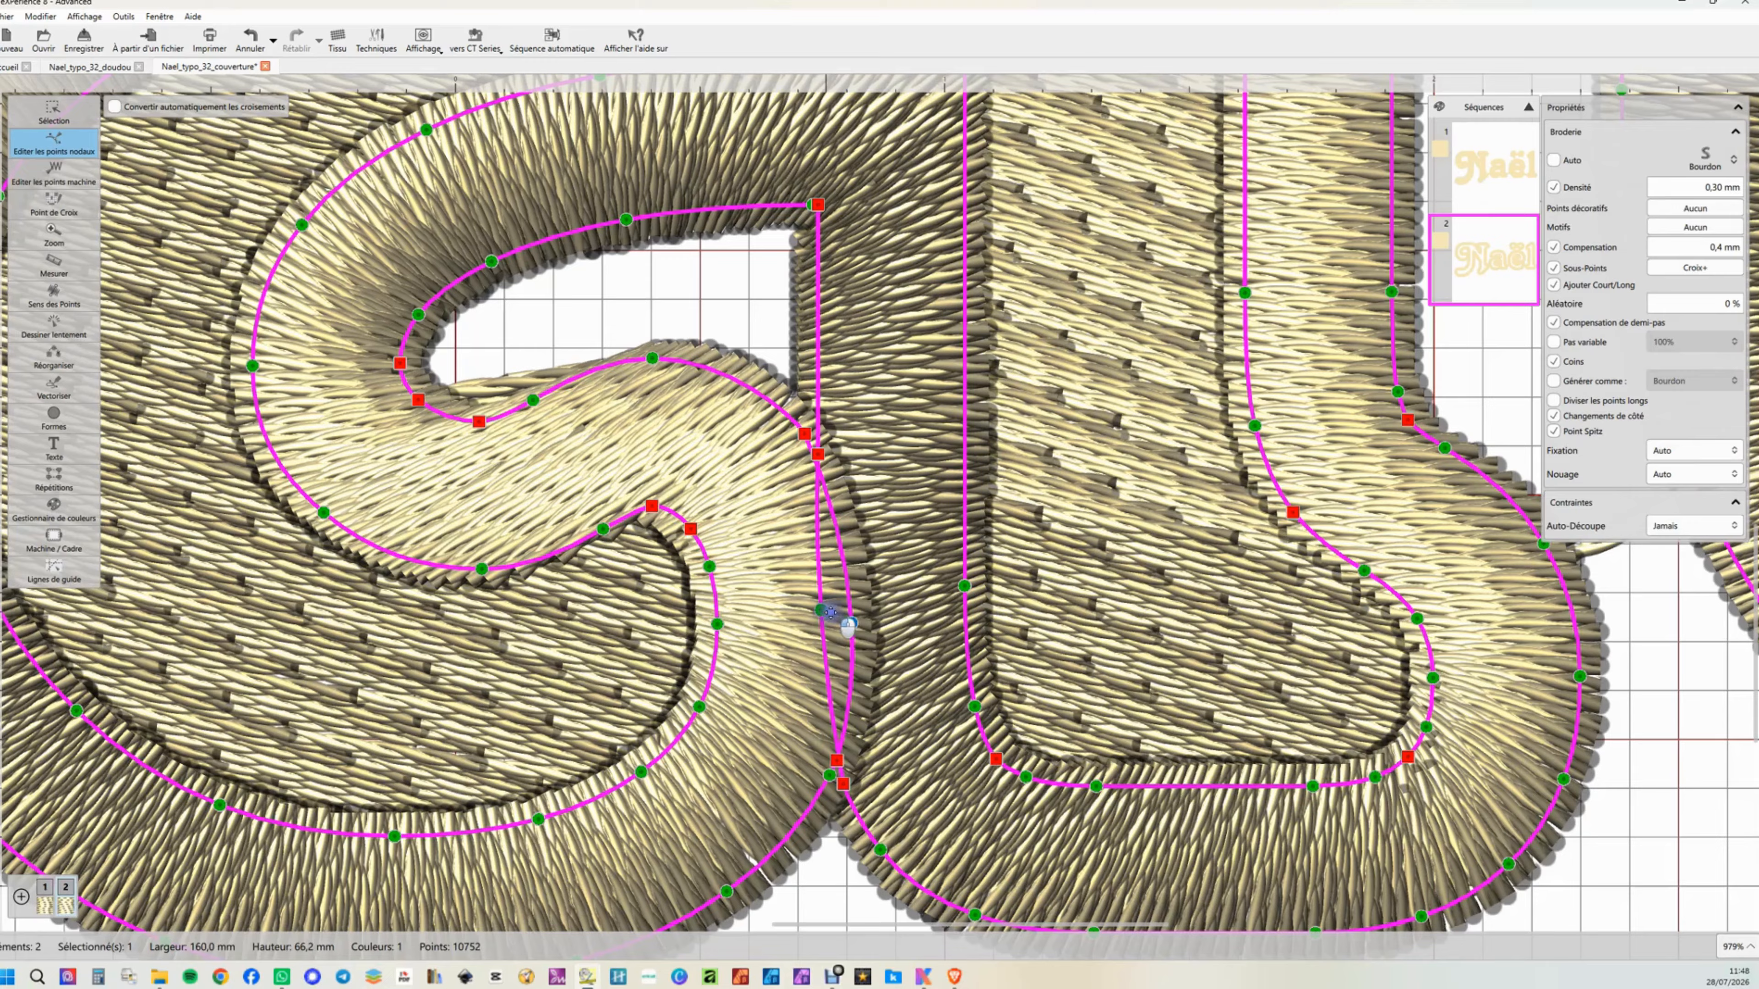
{"action": "right_click", "coordinate": [826, 611]}
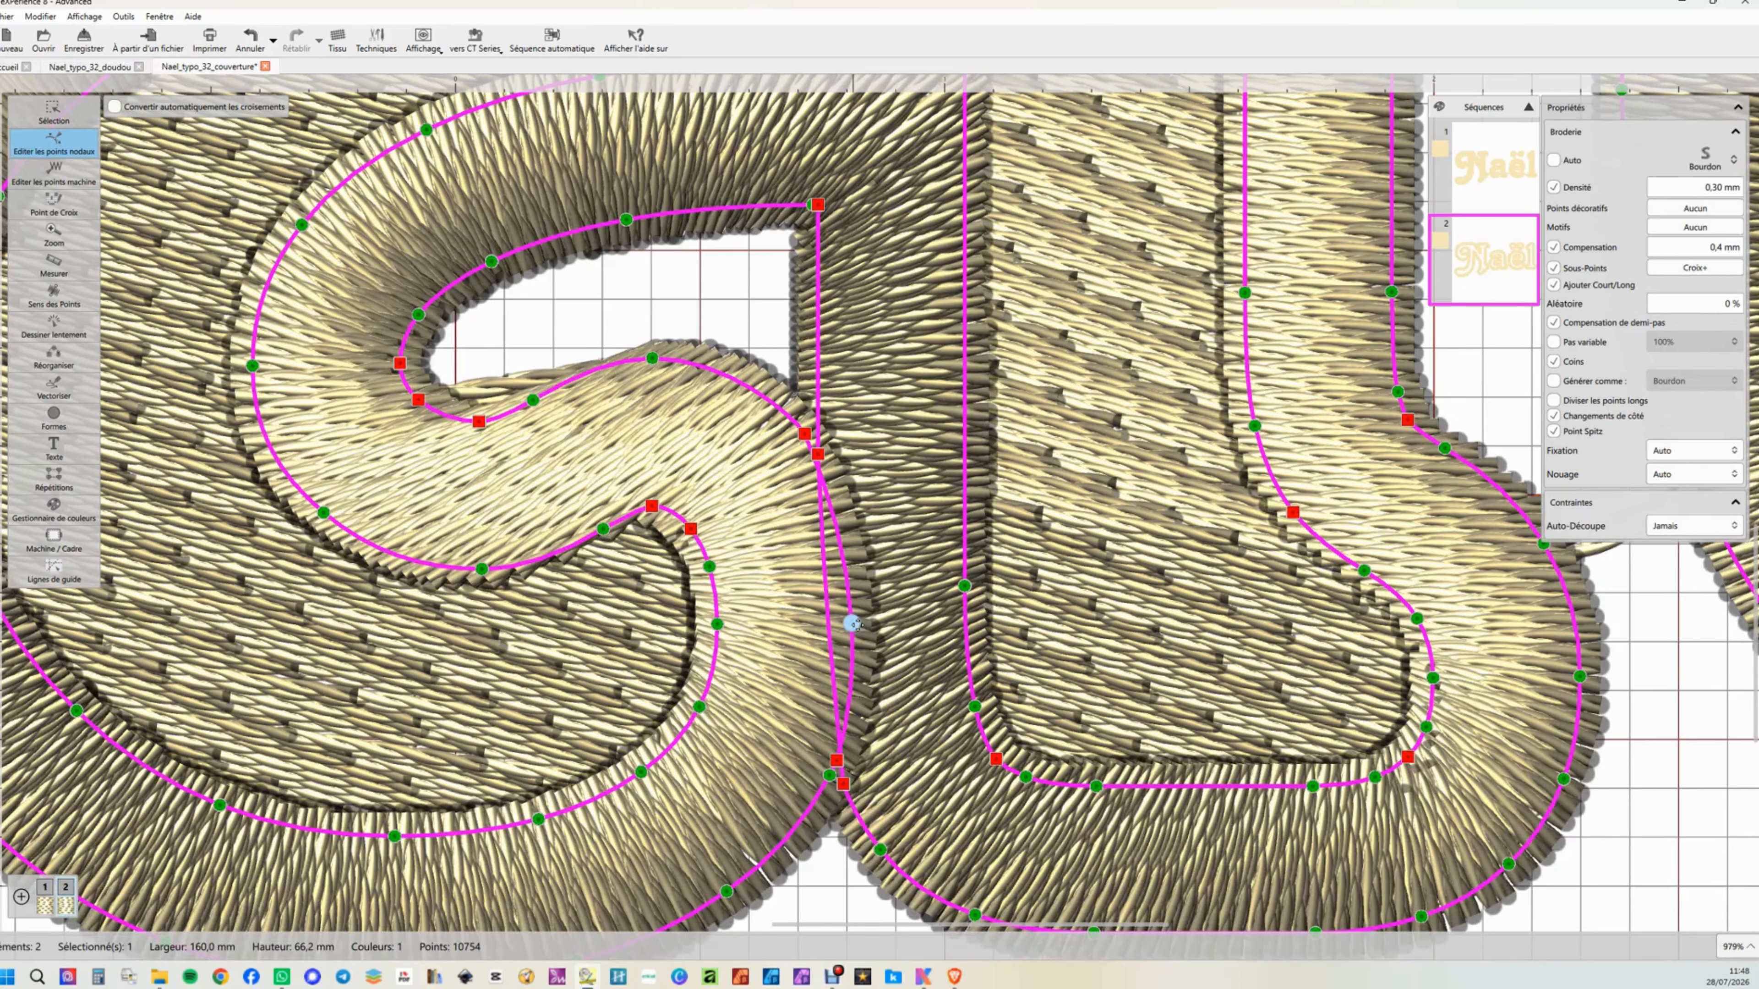
{"action": "left_click", "coordinate": [853, 623]}
- Convert the two corner nodes at the lower left of the a's counter to symmetric nodes
{"action": "right_click", "coordinate": [420, 401]}
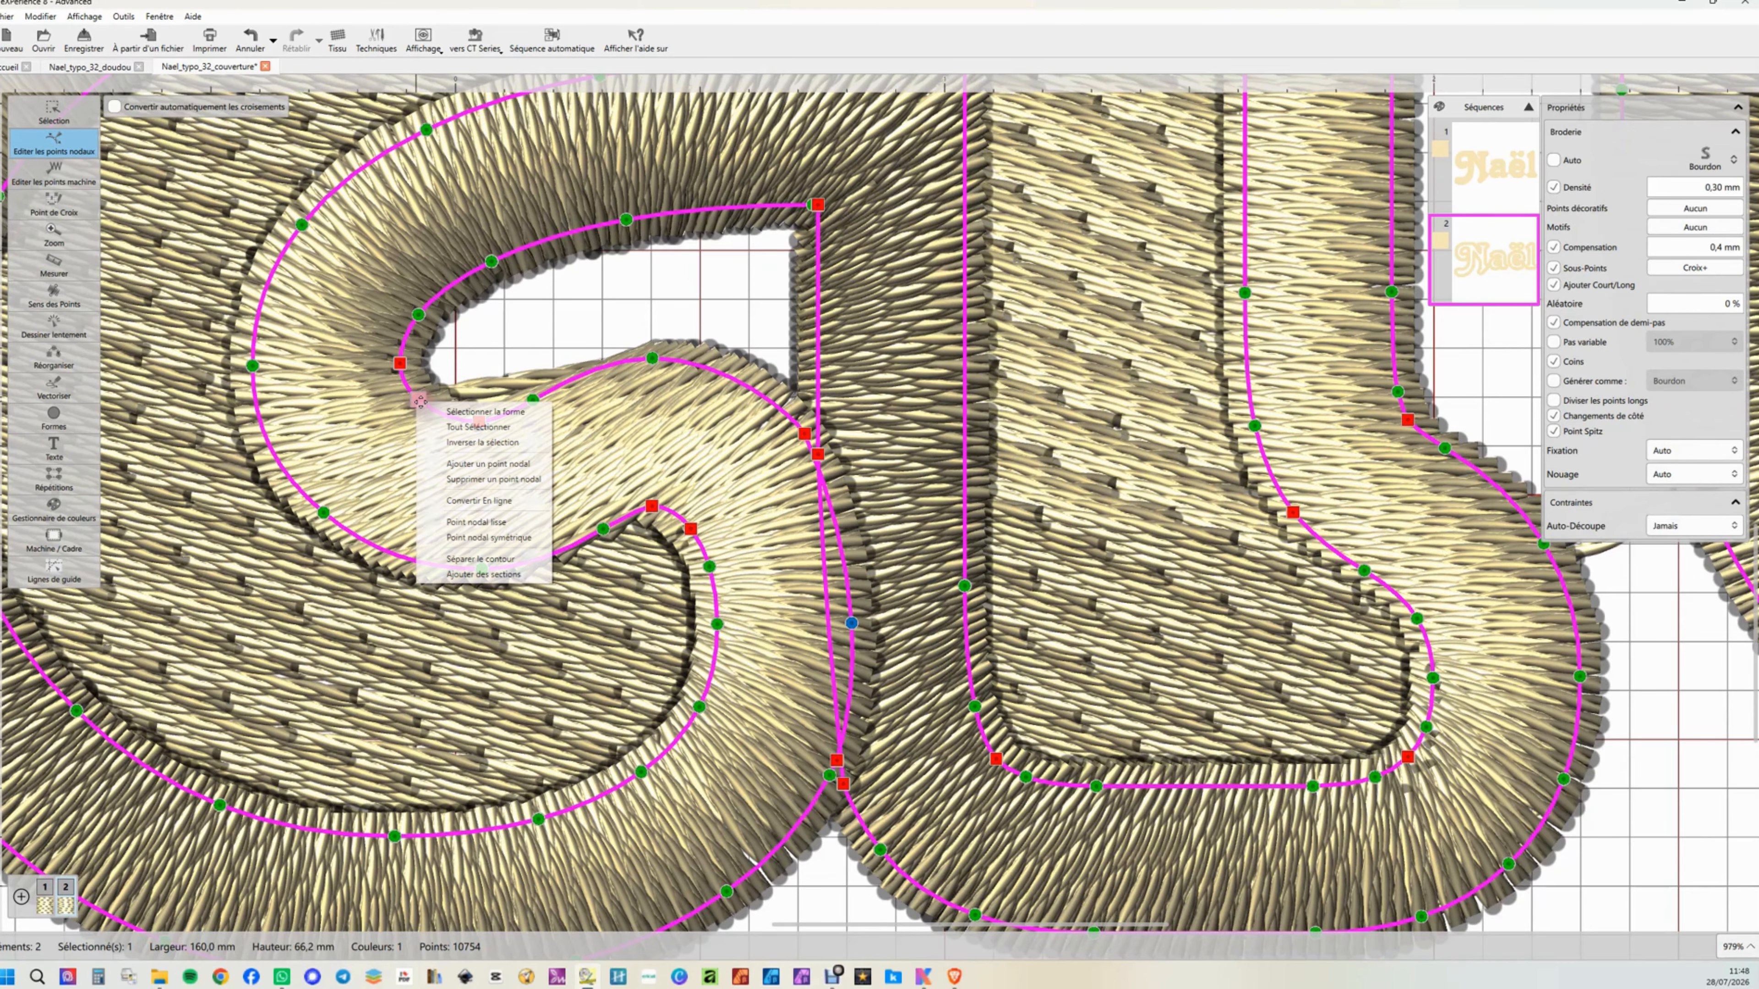
{"action": "left_click", "coordinate": [485, 538]}
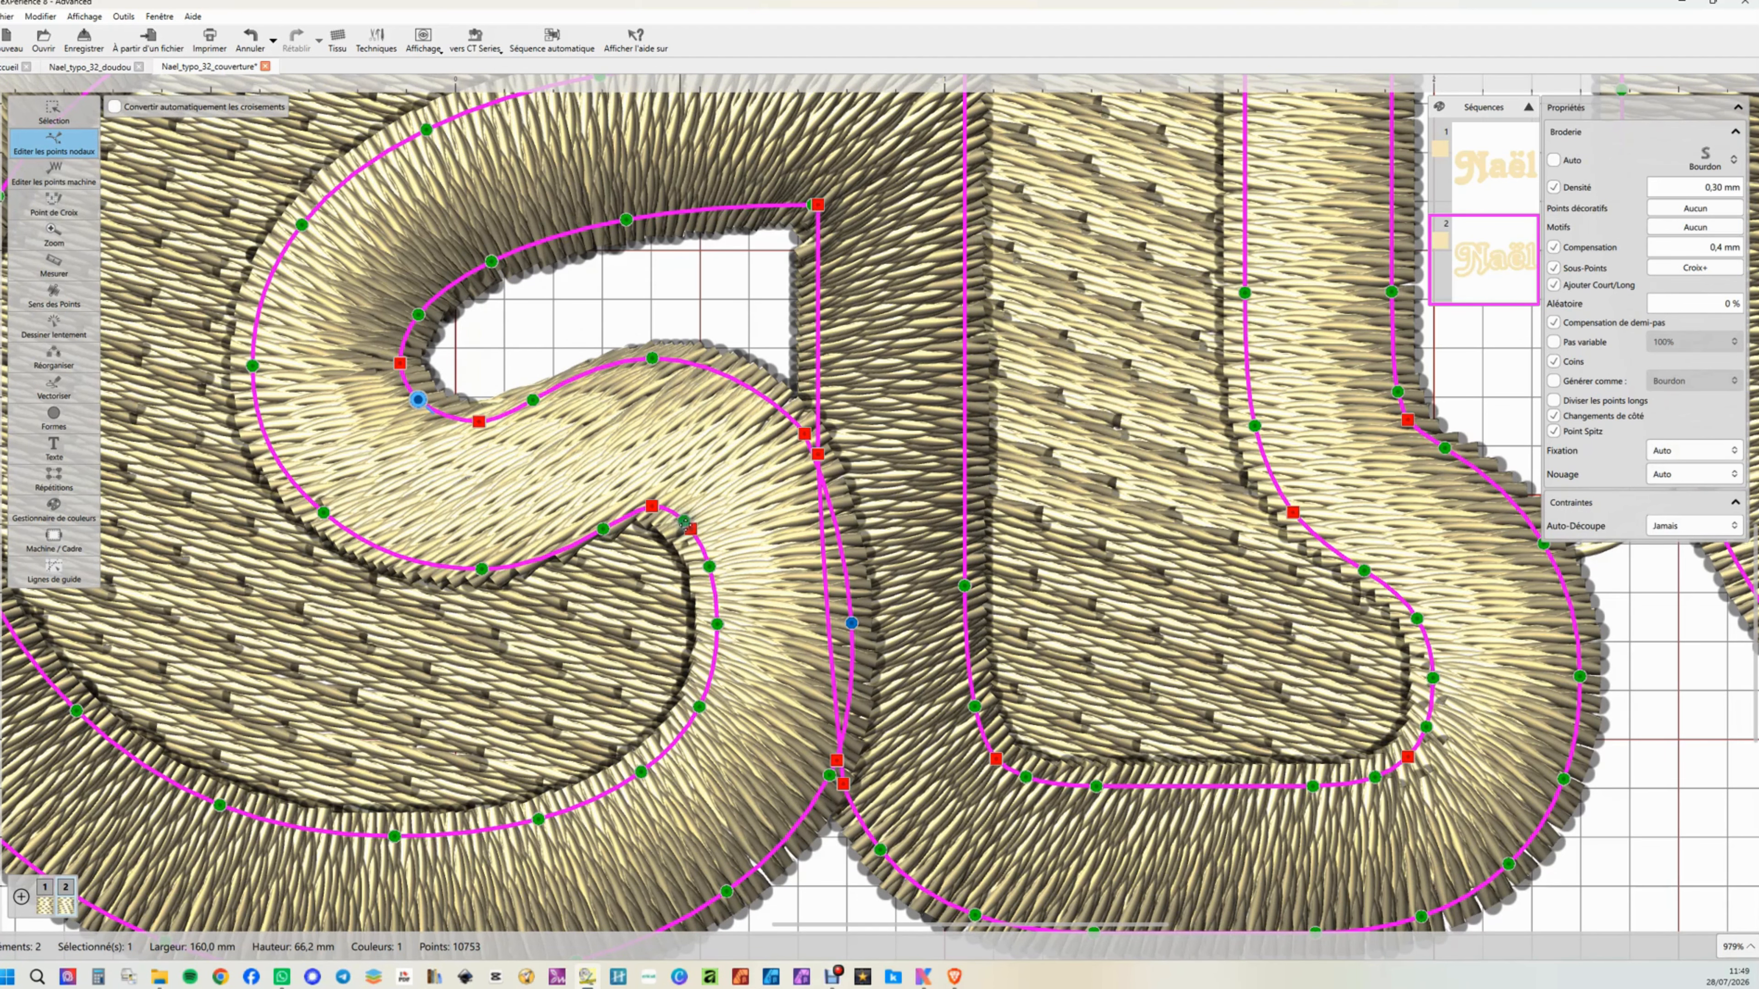
{"action": "right_click", "coordinate": [479, 427]}
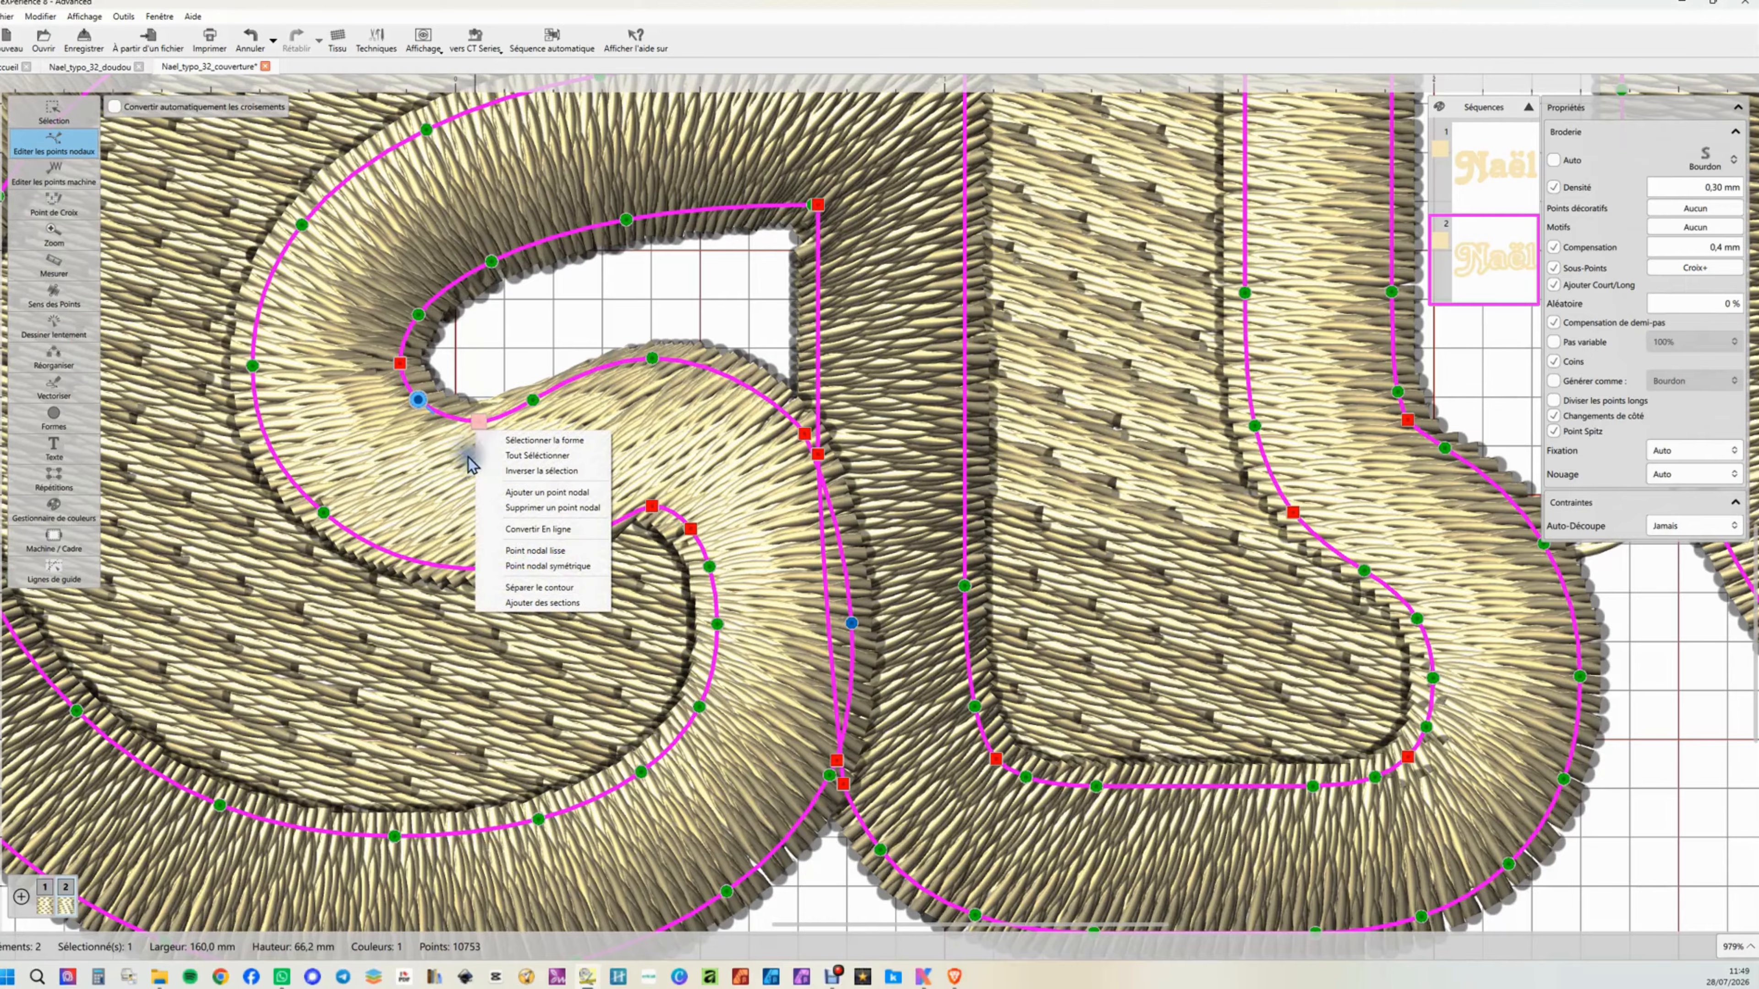
{"action": "left_click", "coordinate": [529, 562]}
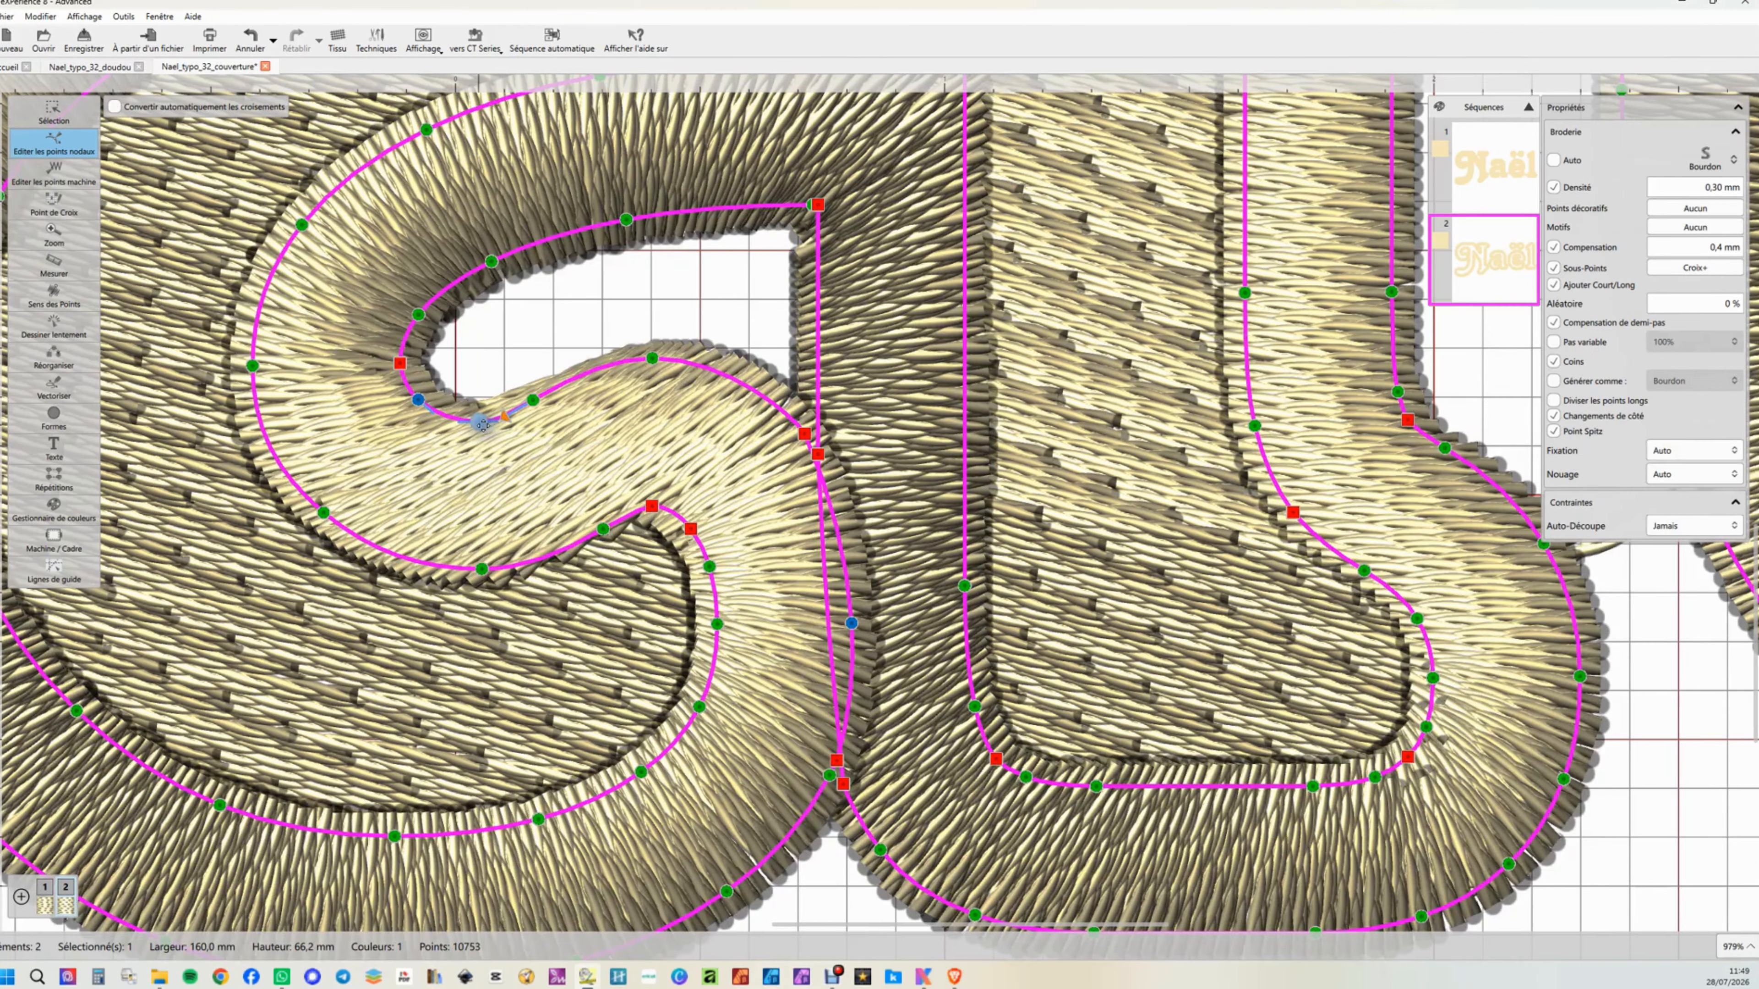
- Shift the node before the counter's lower crest slightly right, and make the crest node symmetric and nudge it down
{"action": "left_click_drag", "start_coordinate": [544, 404], "coordinate": [572, 407]}
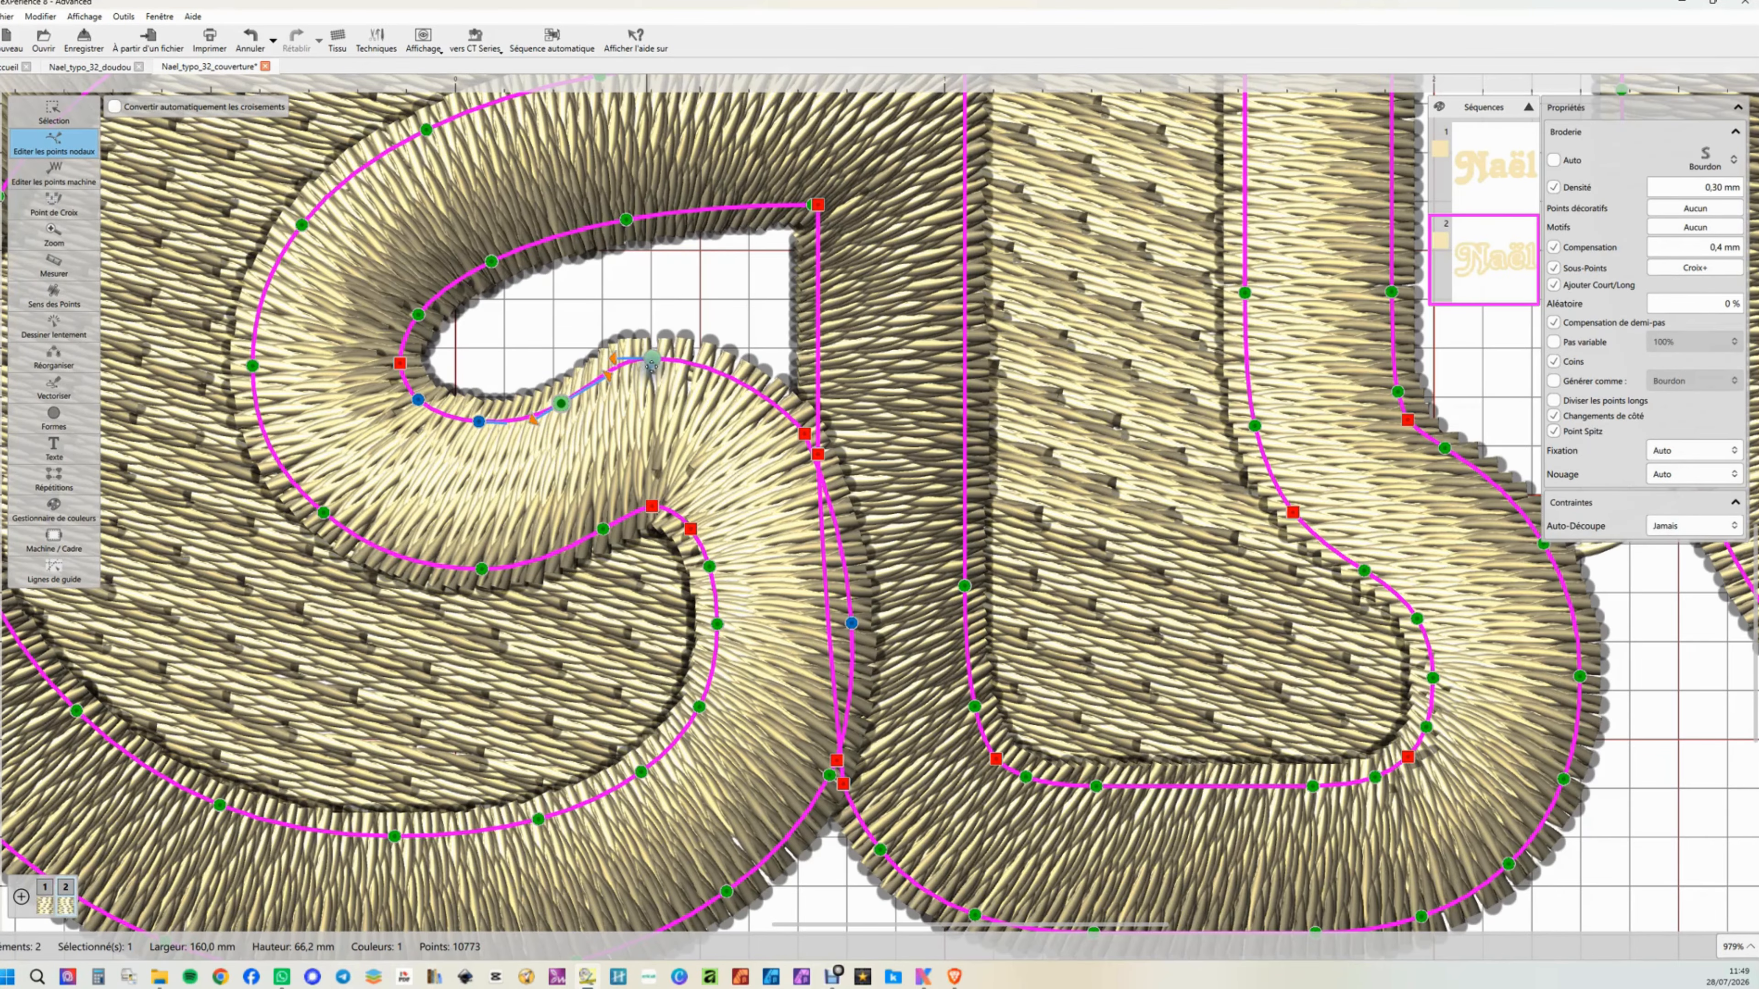
{"action": "right_click", "coordinate": [654, 365]}
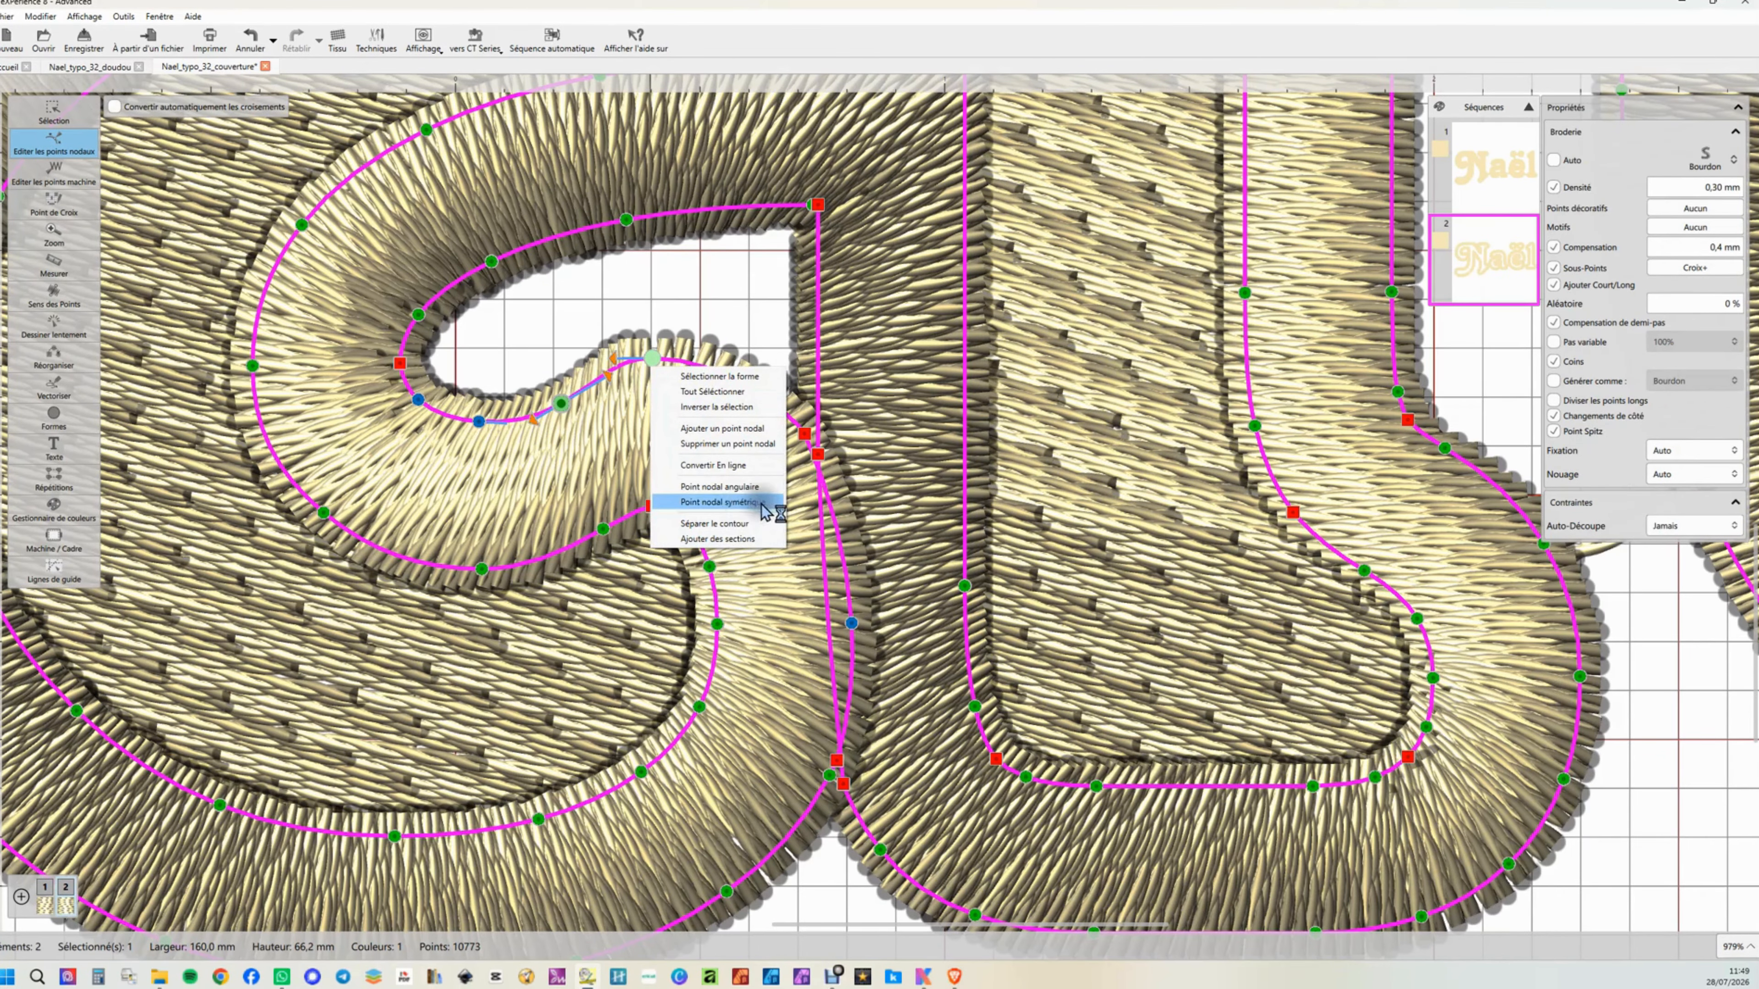
{"action": "left_click", "coordinate": [748, 504]}
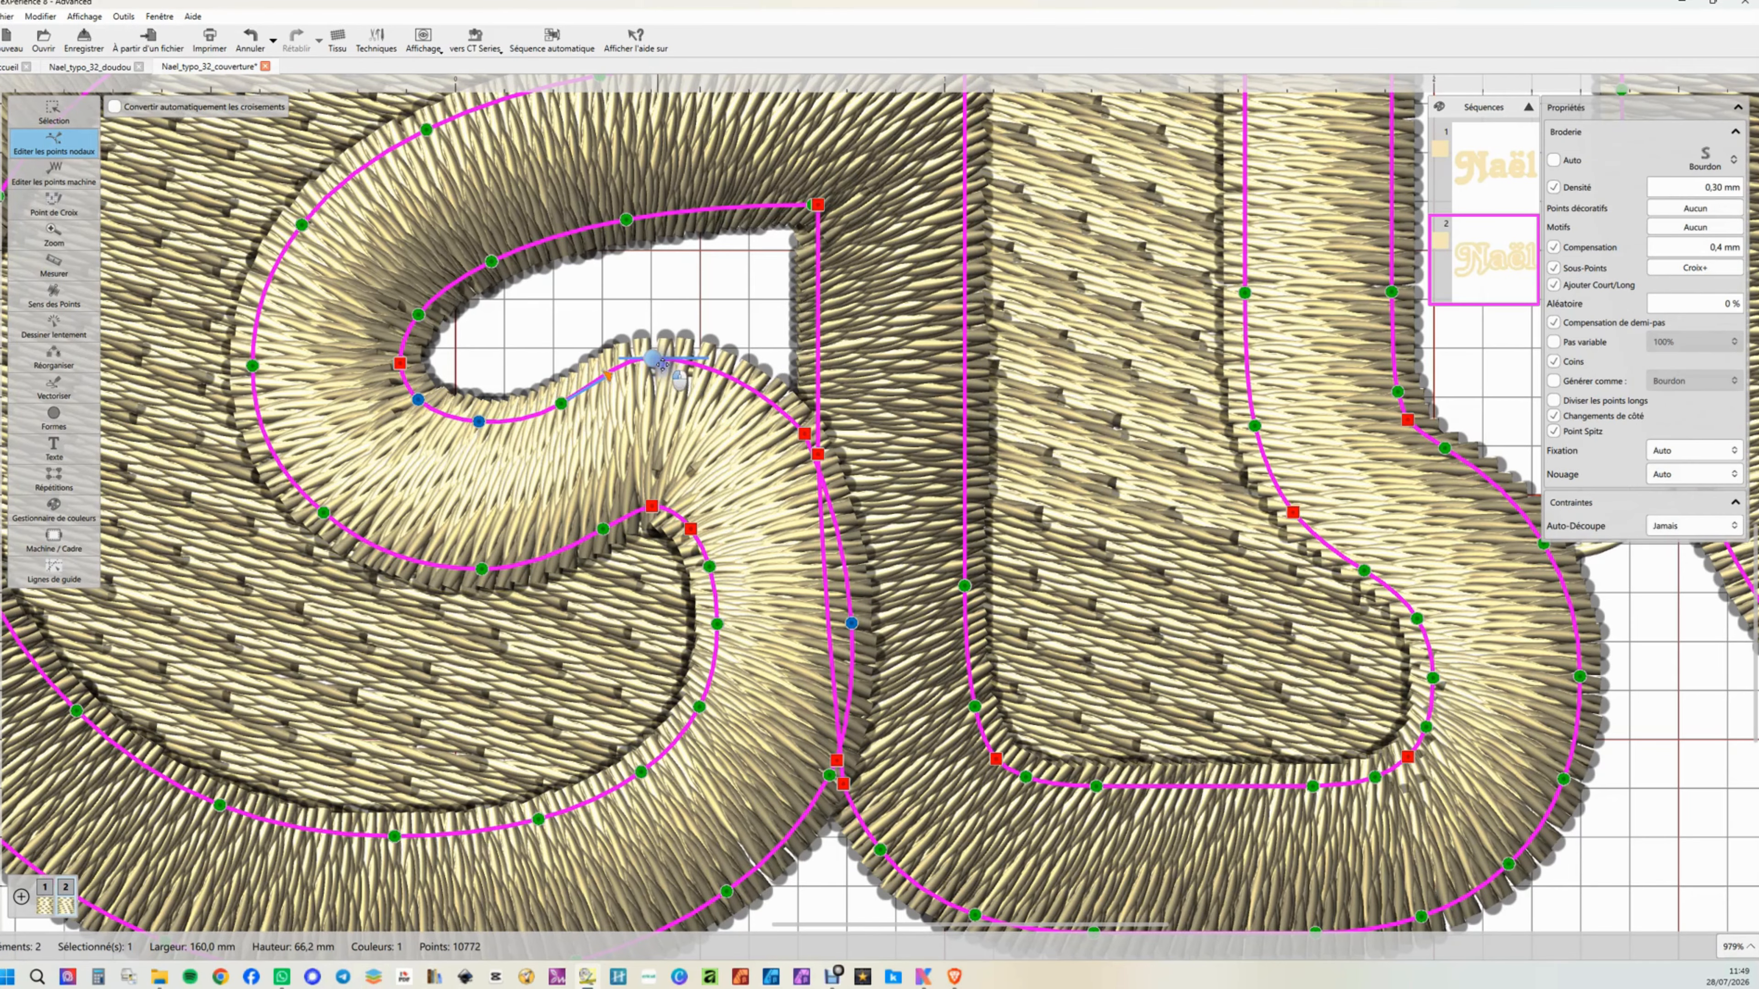
{"action": "left_click_drag", "start_coordinate": [662, 364], "coordinate": [663, 369]}
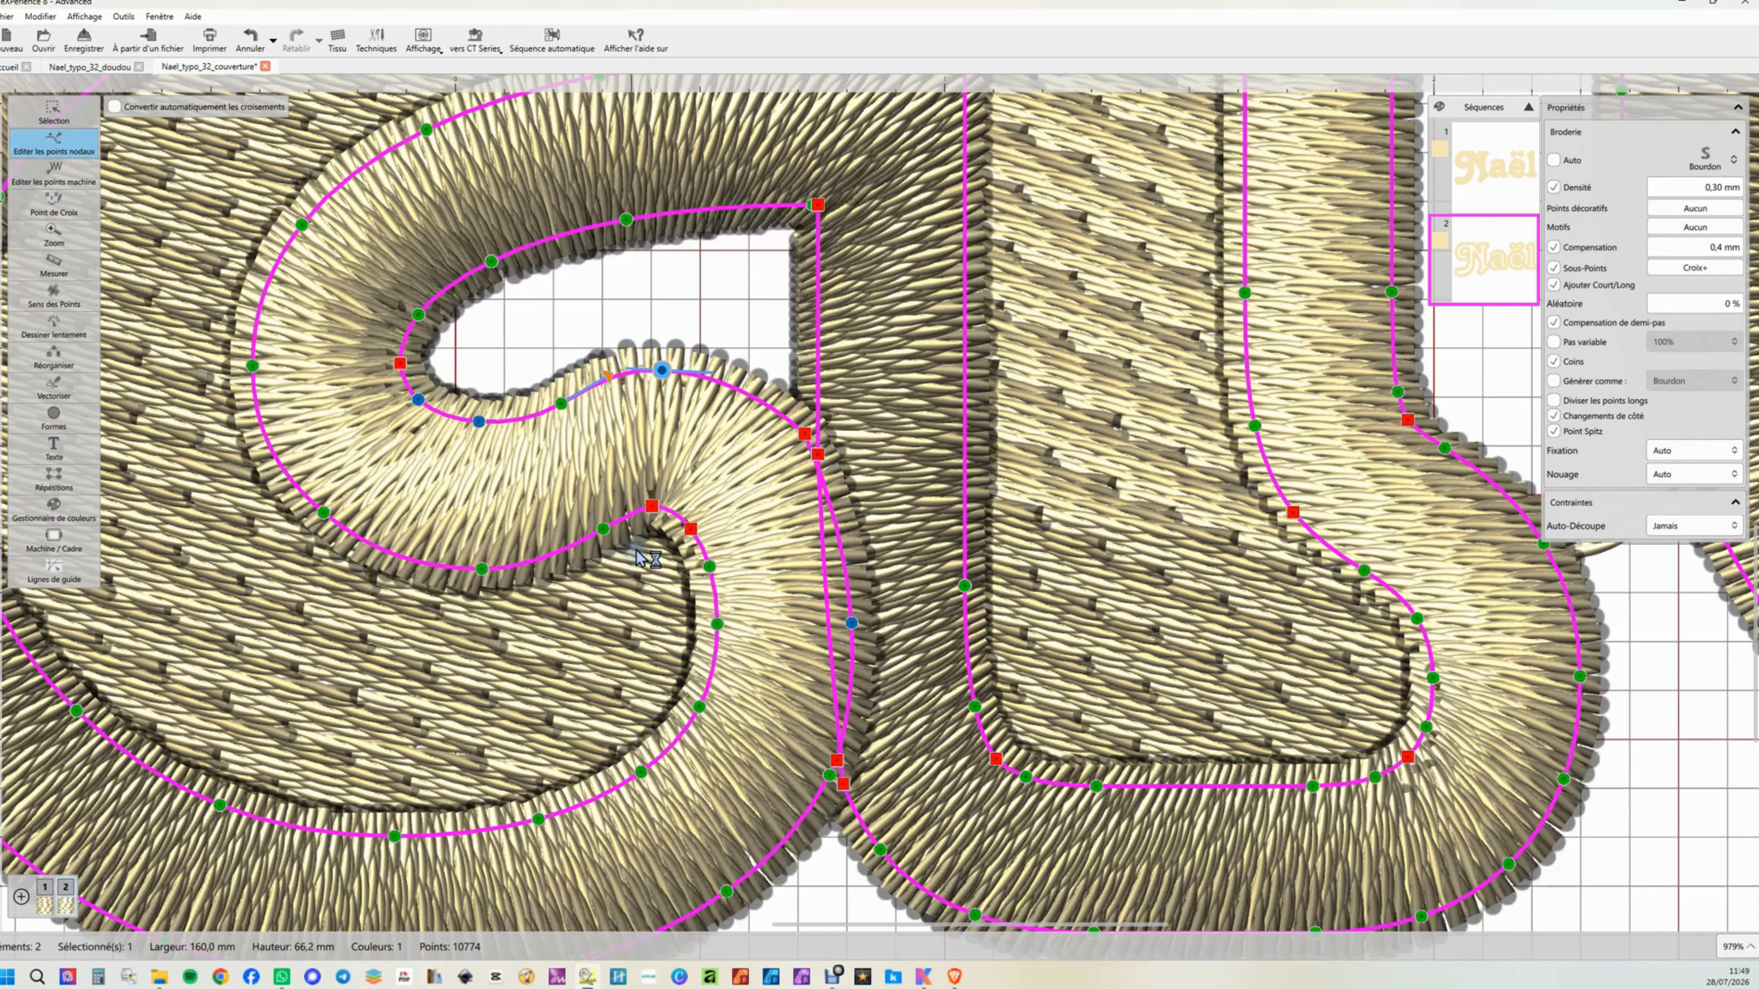
{"action": "scroll", "coordinate": [696, 585], "scroll_direction": "down", "scroll_amount": 5}
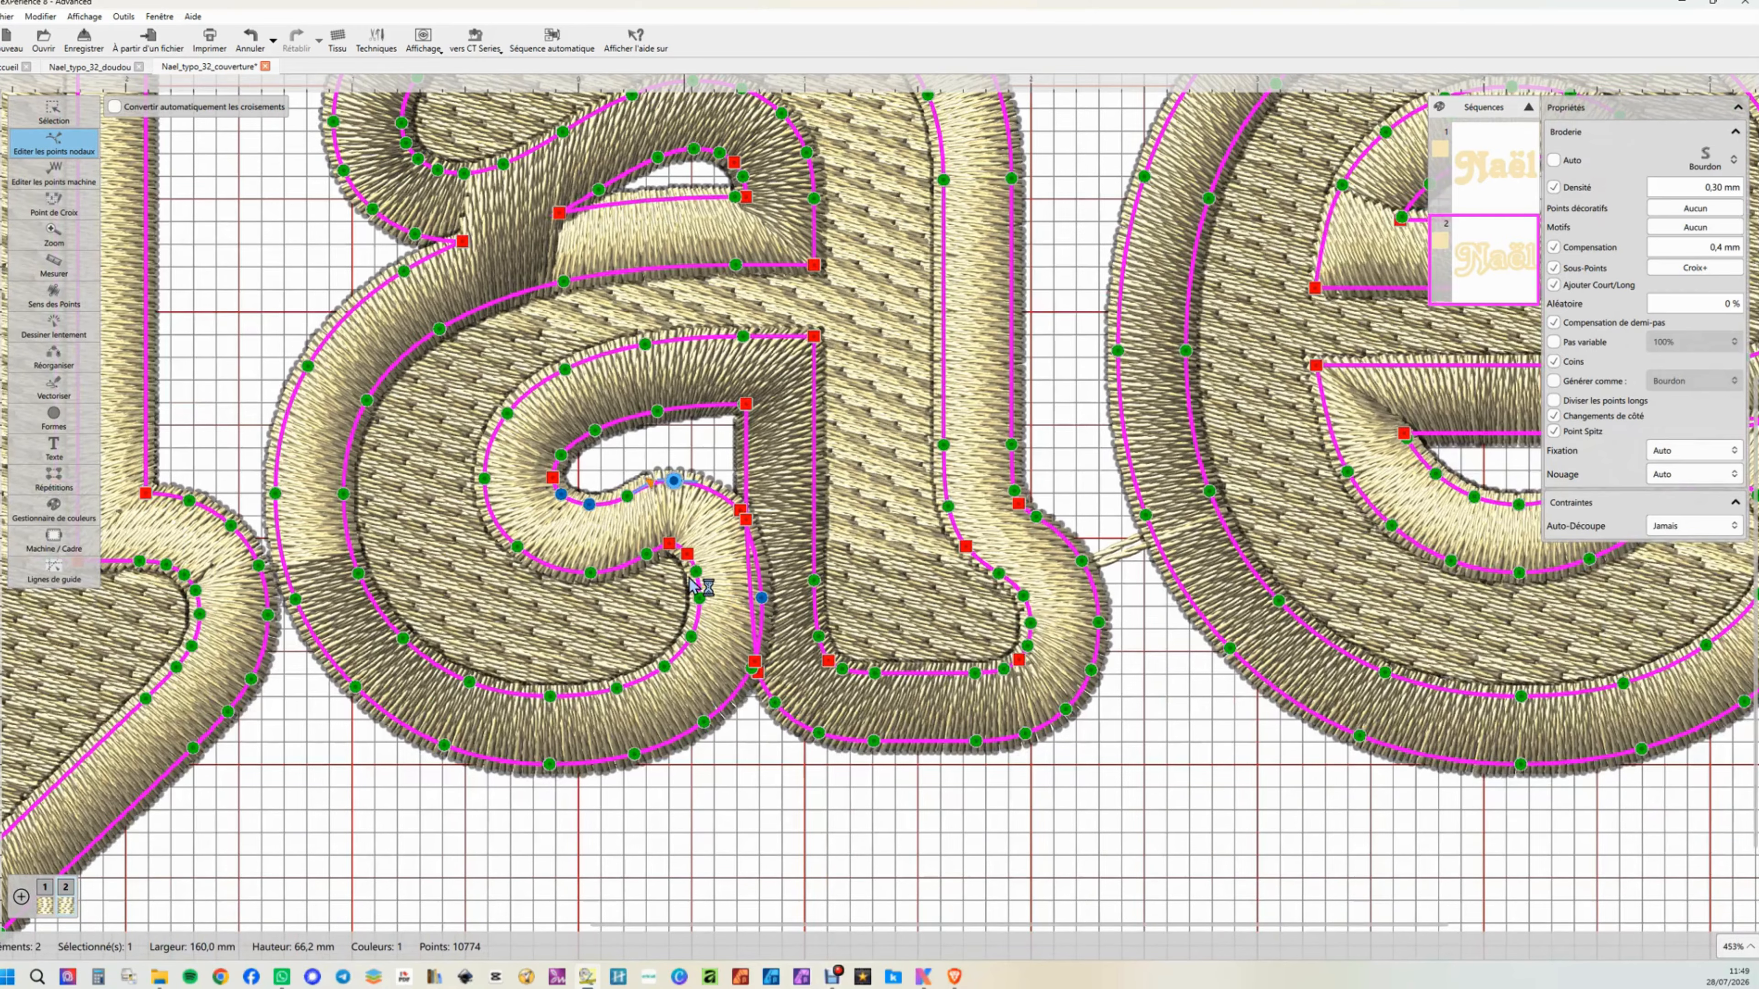